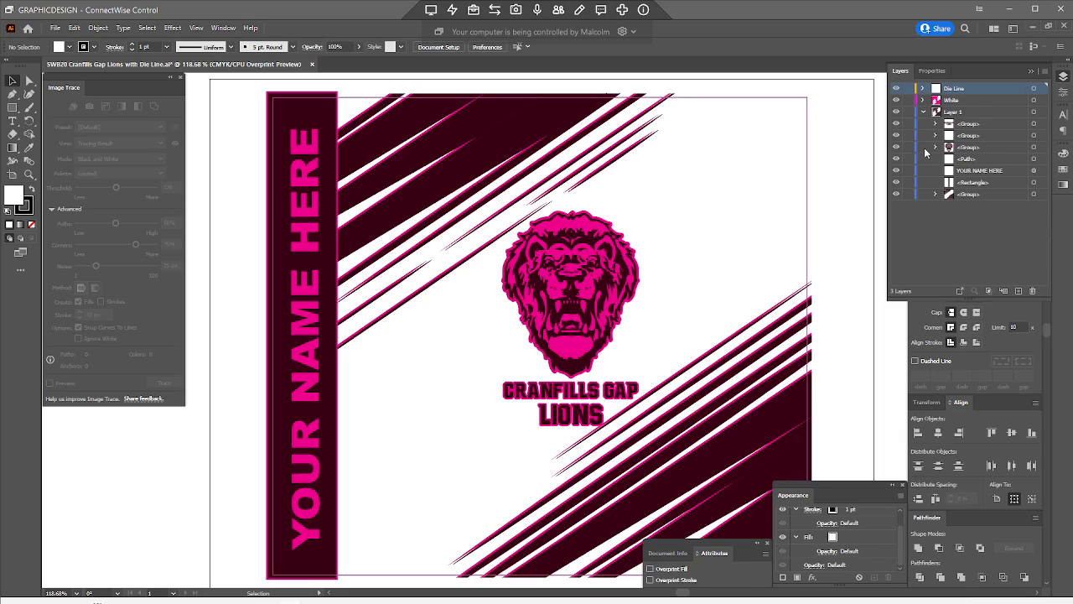
Step: Hide the Die Line and White layers, leaving the Layer 1 artwork displayed at 100%
left_click(925, 112)
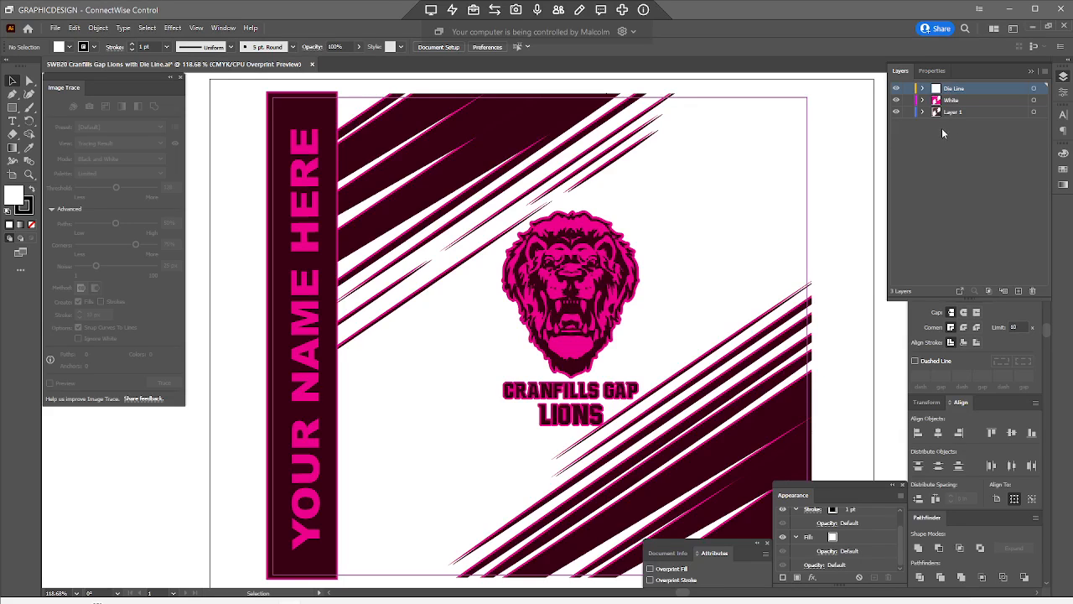
left_click(941, 112)
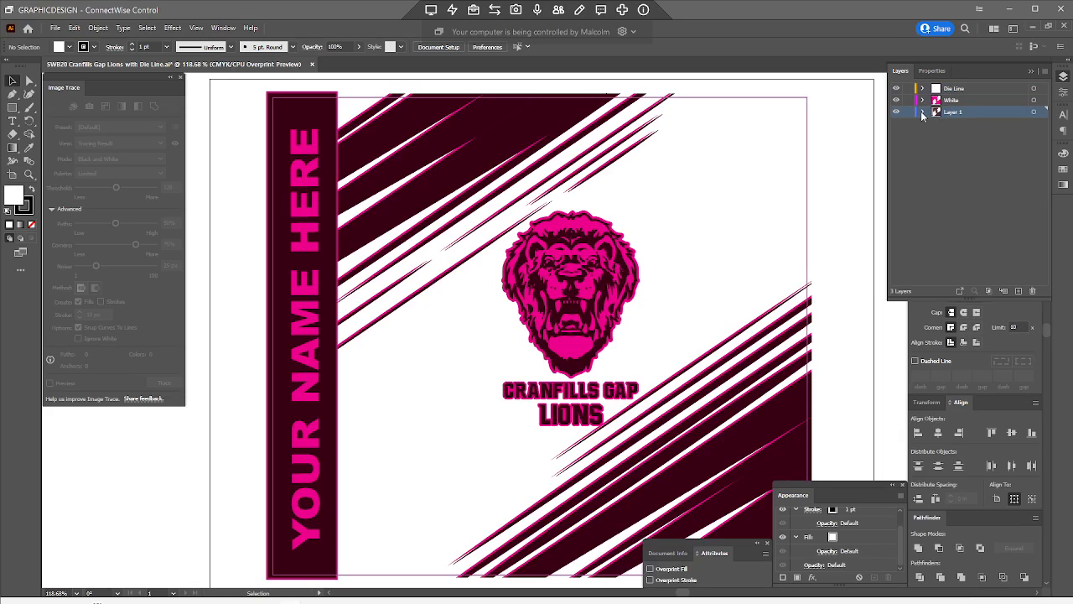
left_click(923, 111)
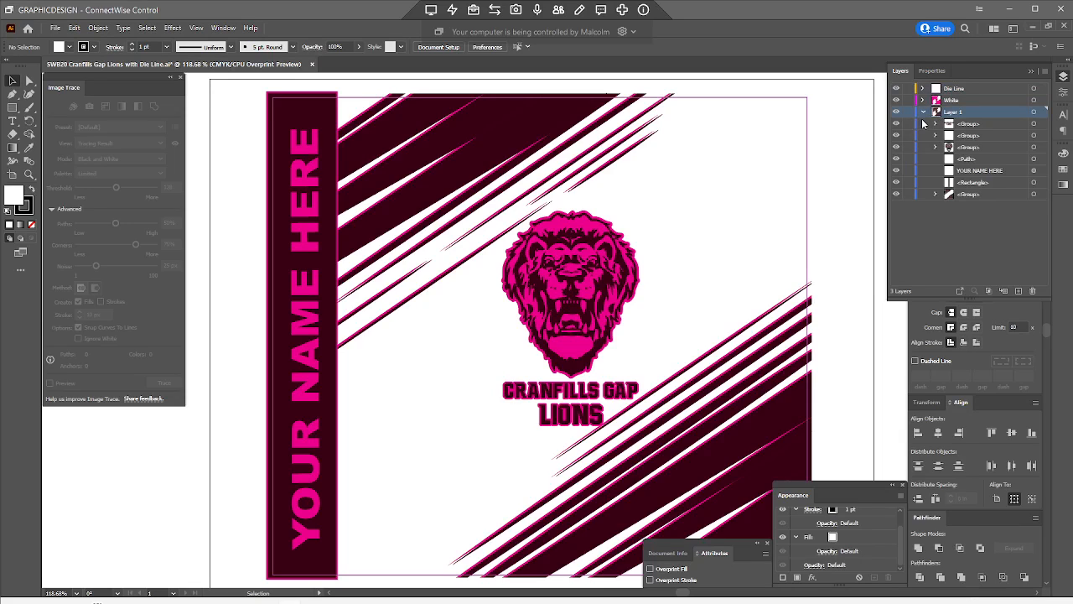
left_click(896, 89)
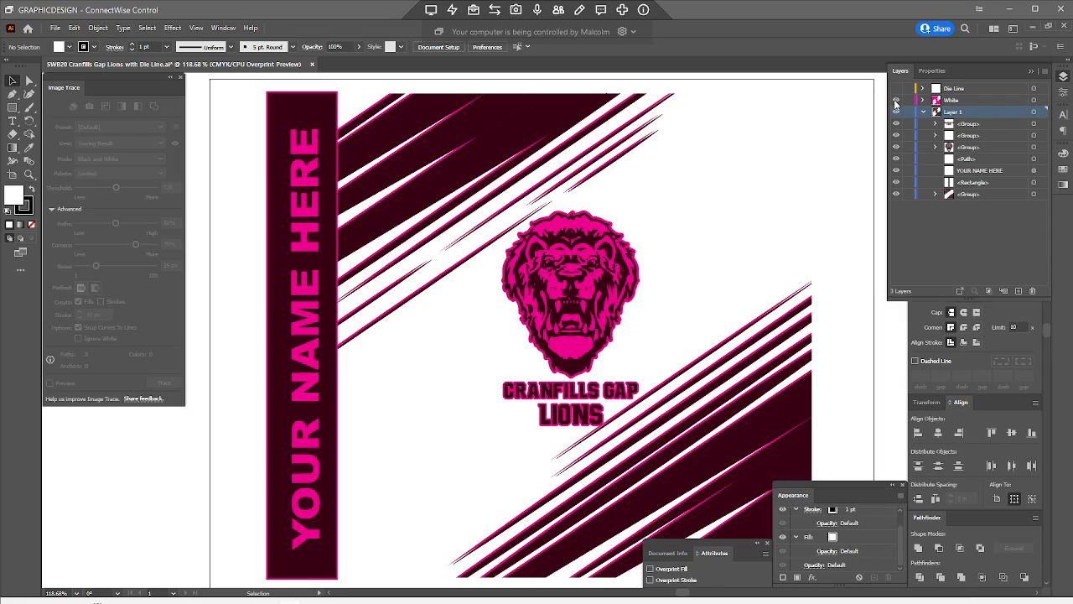
left_click(897, 101)
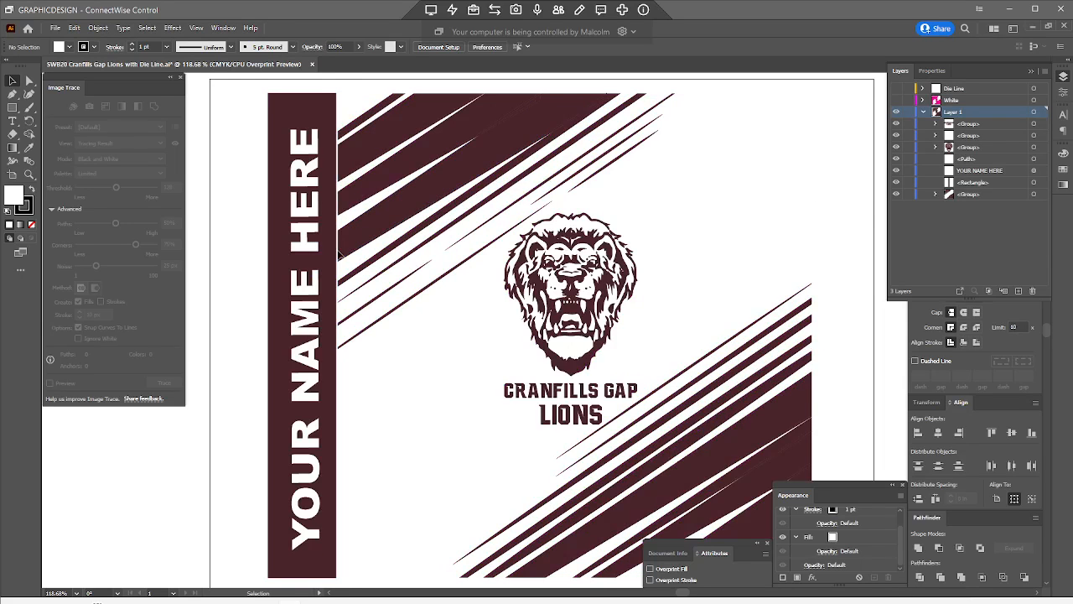
key("ctrl+1")
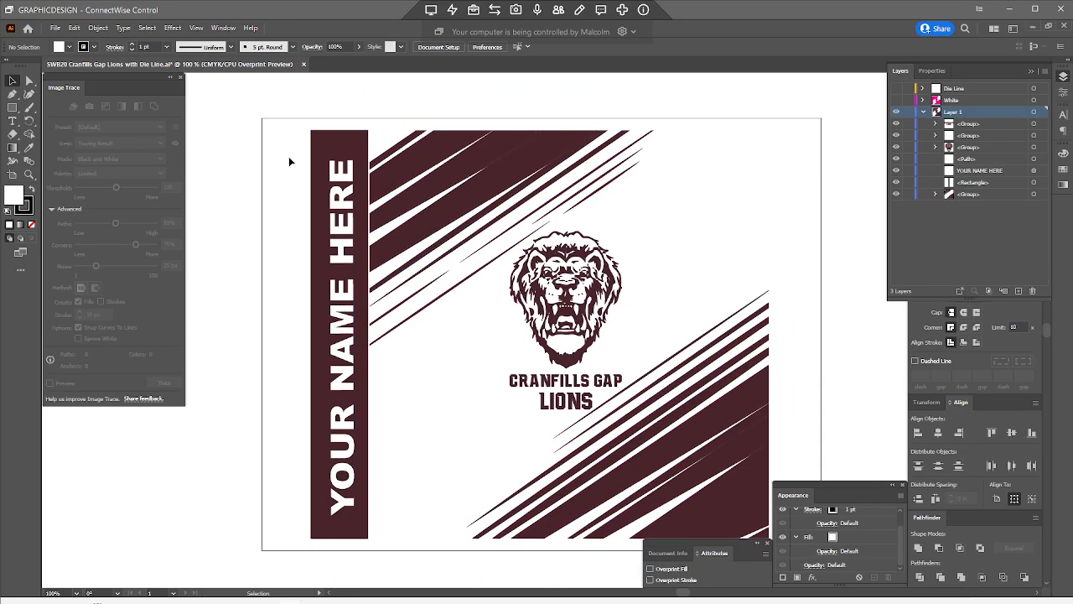
Step: Select the Layer 1 artwork to examine the outlines of its lion, lettering and stripes, and clear the selection
left_click_drag(288, 156, 695, 522)
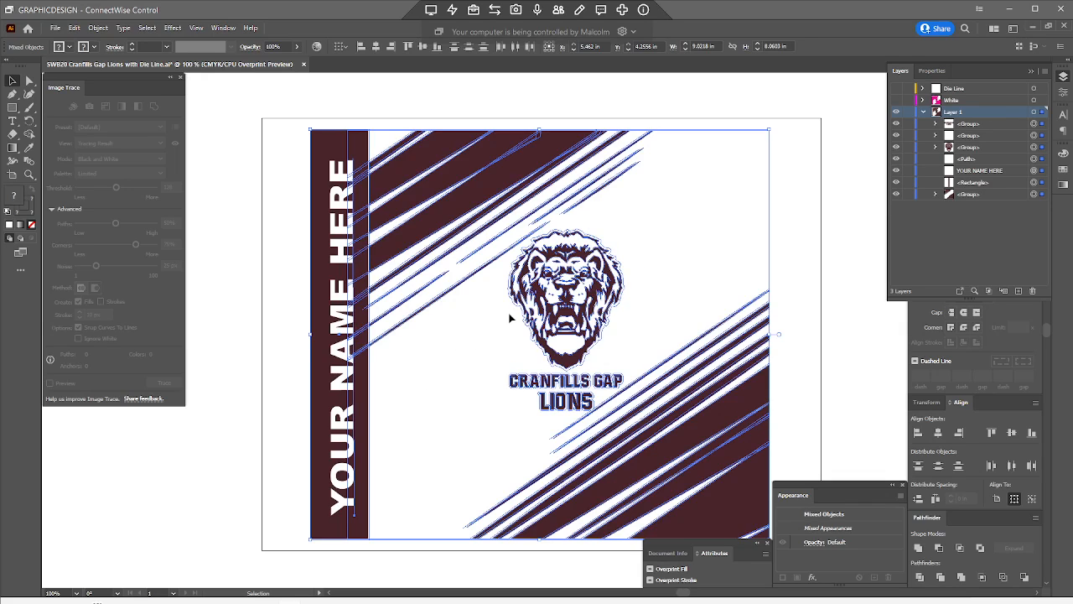
left_click_drag(434, 381, 529, 289)
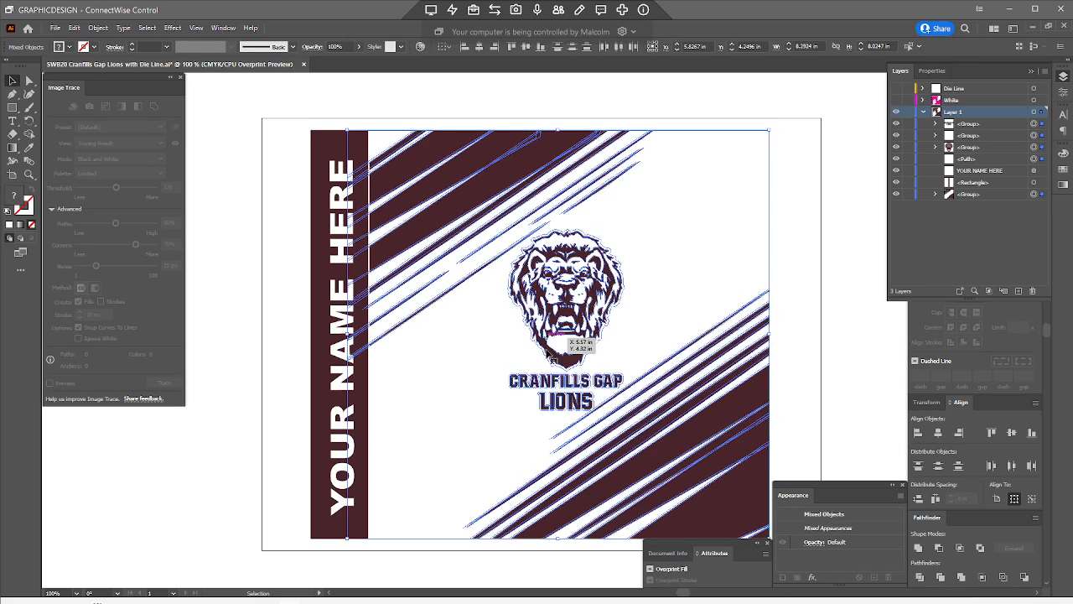
left_click(554, 357)
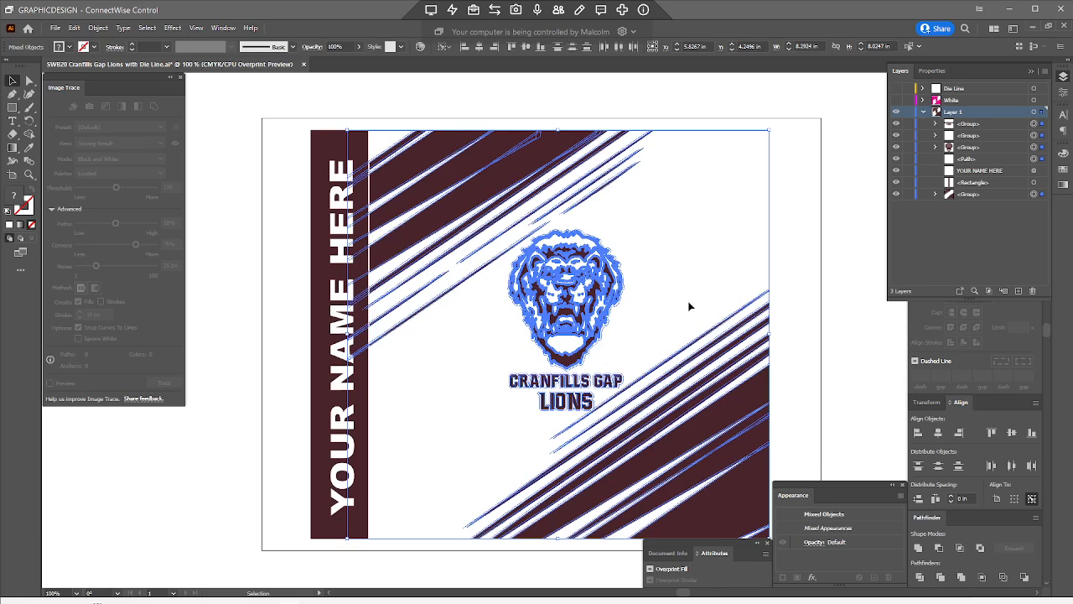
key("shift+Right")
key("shift+Right")
key("shift+Right")
key("shift+Left")
key("shift+Left")
key("shift+Left")
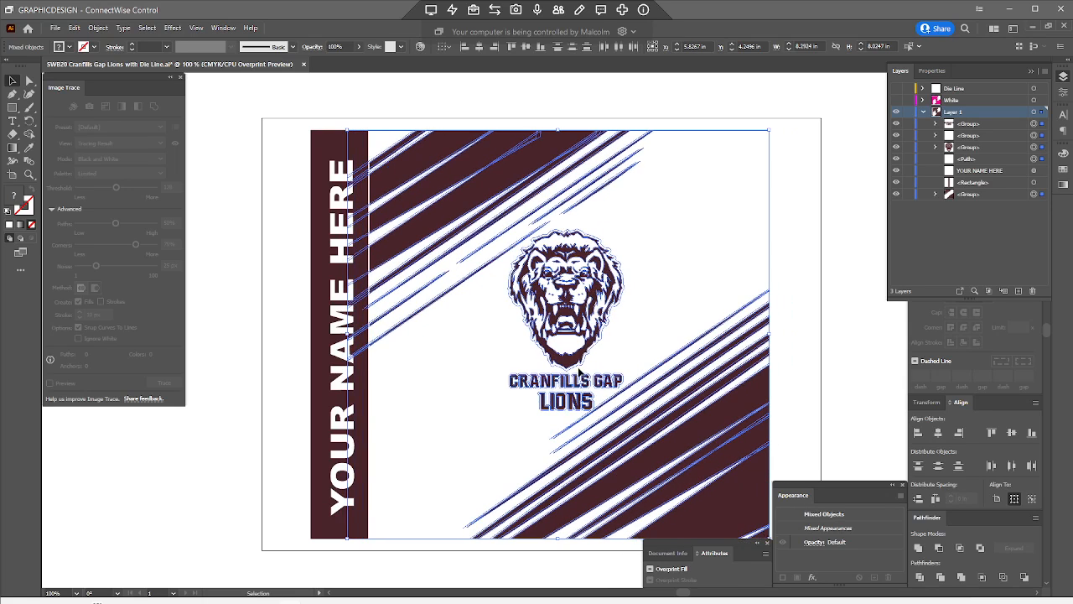
left_click(488, 357)
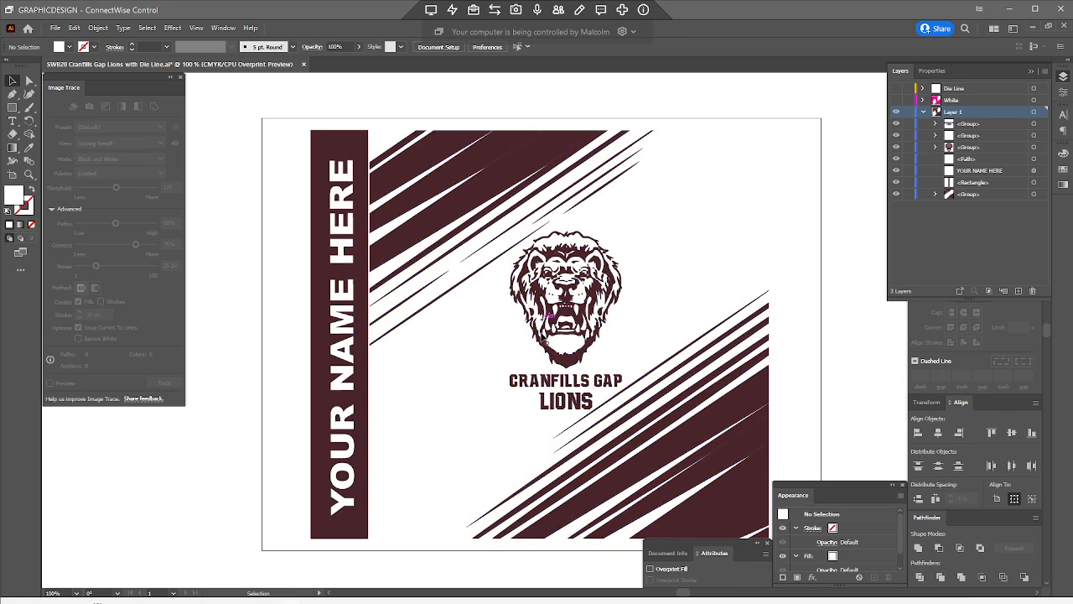
Step: Nudge the lion artwork aside to expose its white backing path, and return it to its original place
left_click(540, 333)
key("shift+Right")
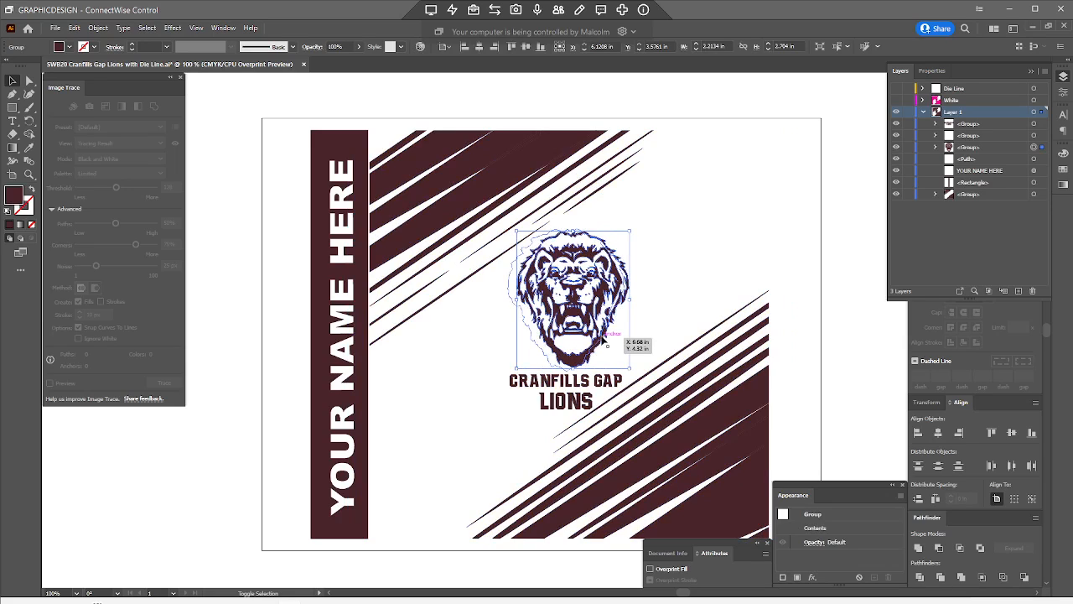
key("shift+Right")
key("shift+Right")
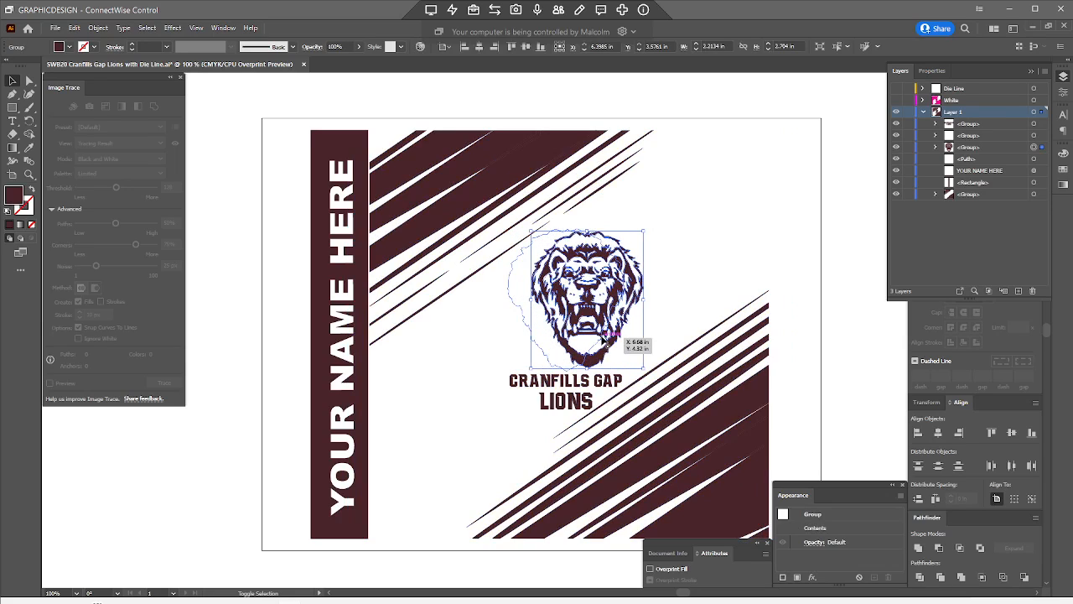
left_click(522, 288)
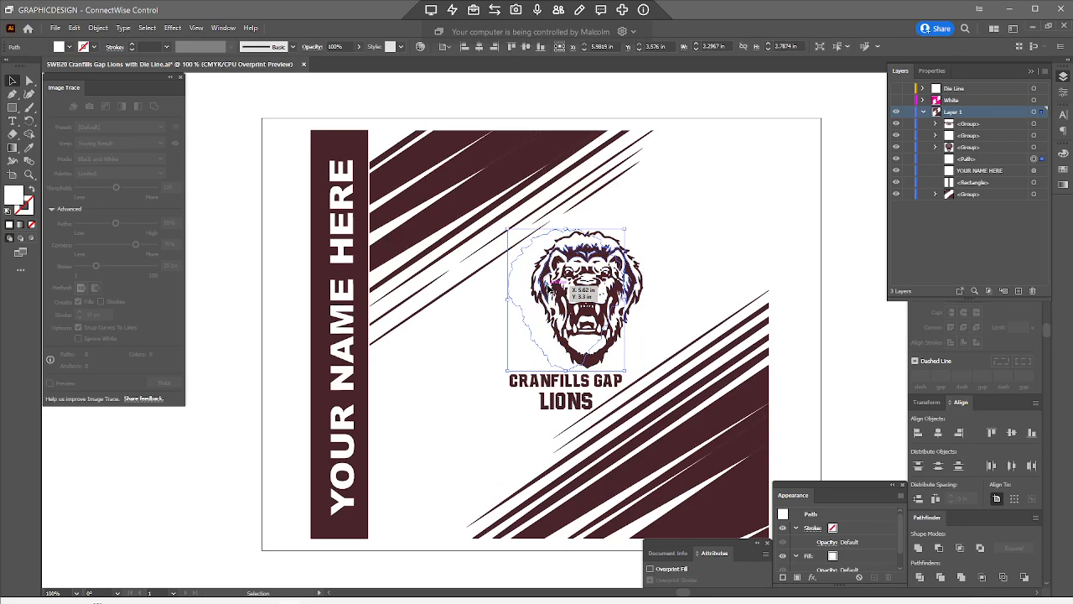
left_click(549, 287)
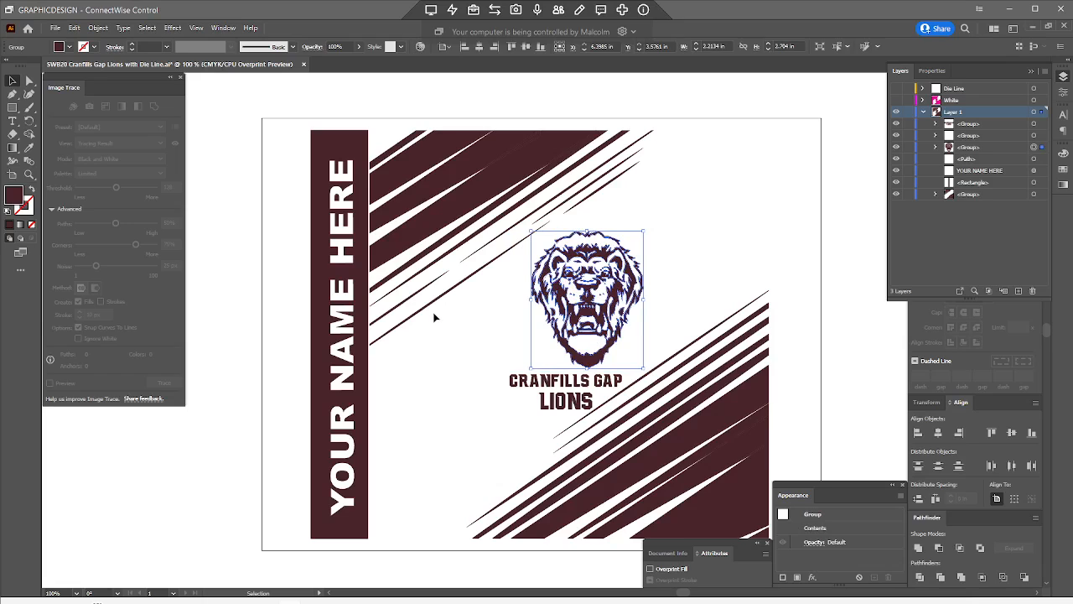
key("shift+Left")
key("shift+Left")
key("shift+Left")
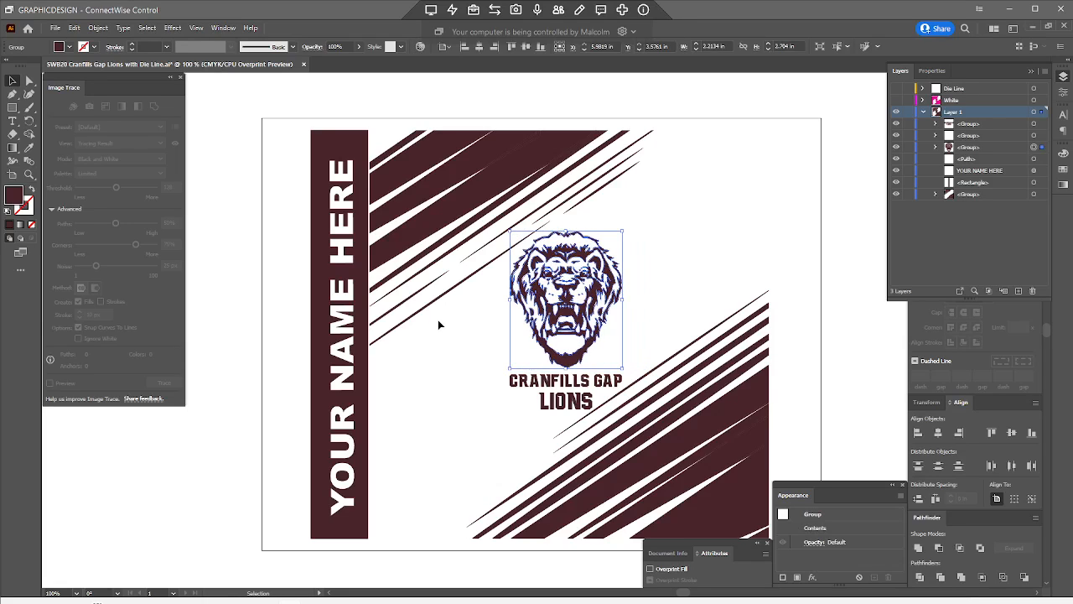
Step: Examine the lion with its backing path, the diagonal stripe group and the contents of Layer 1
left_click_drag(481, 314, 530, 290)
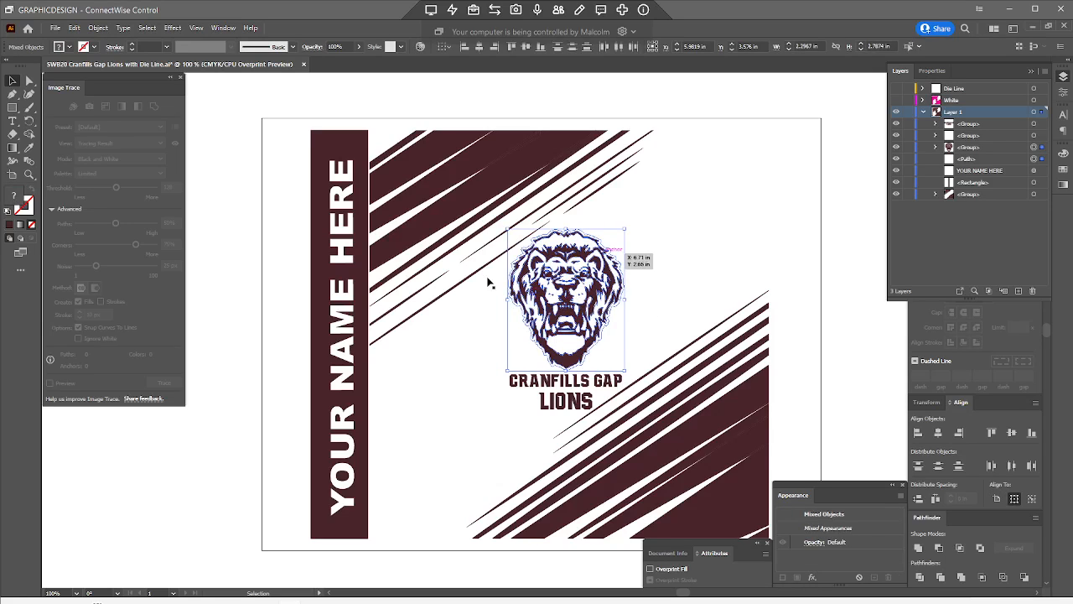
left_click(391, 151)
left_click(392, 154)
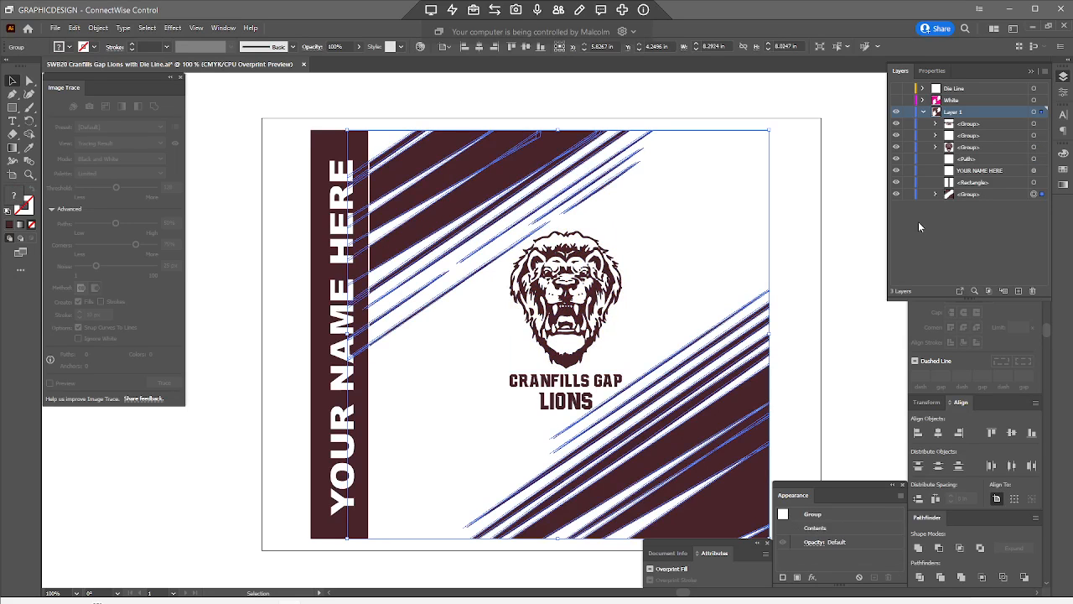
key("ctrl+shift+a")
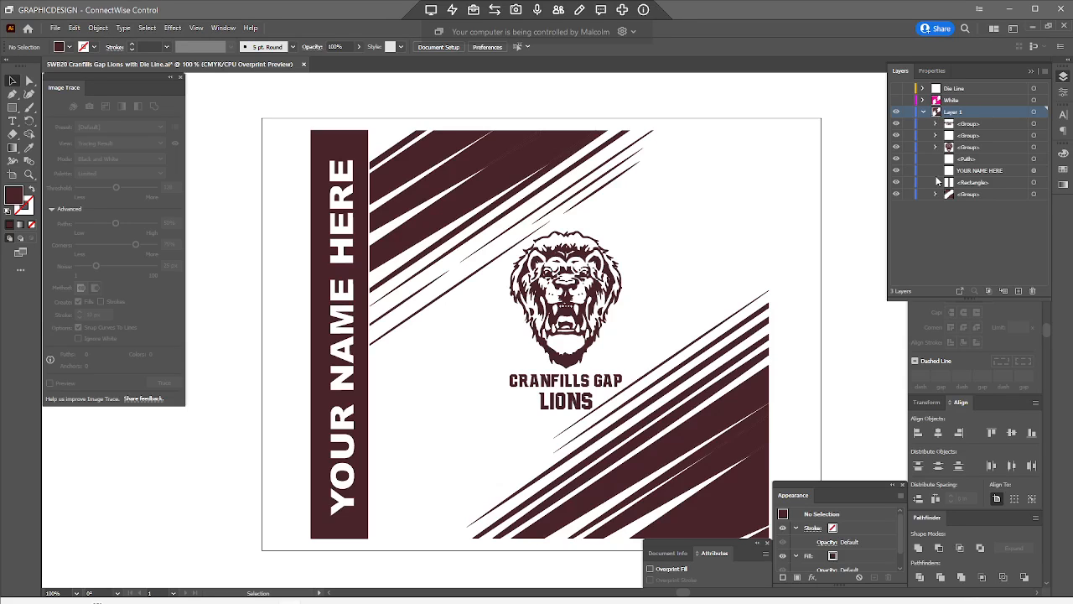
left_click(923, 111)
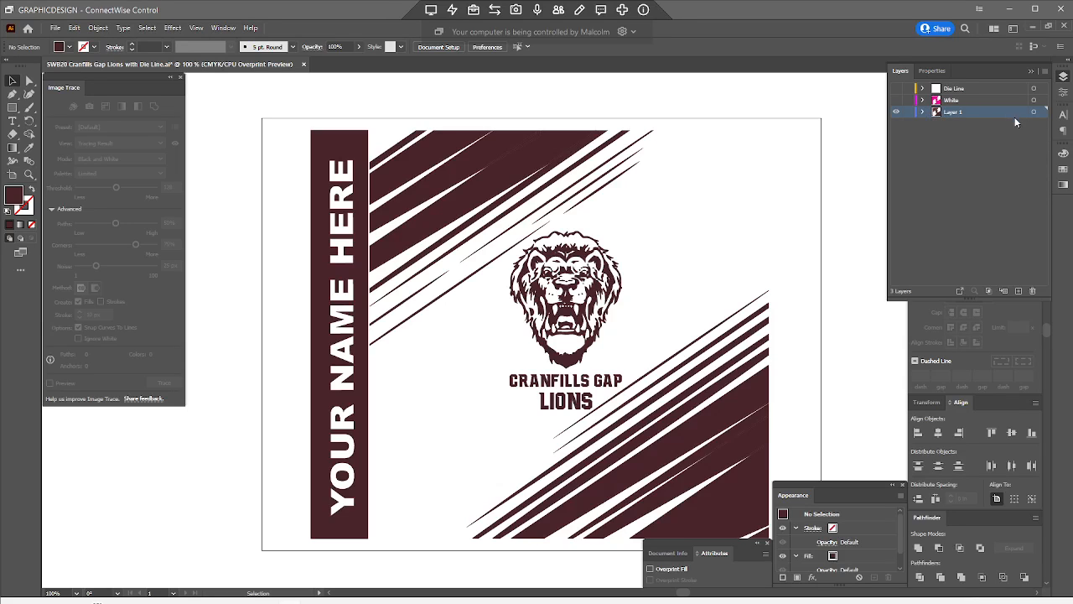
left_click(923, 111)
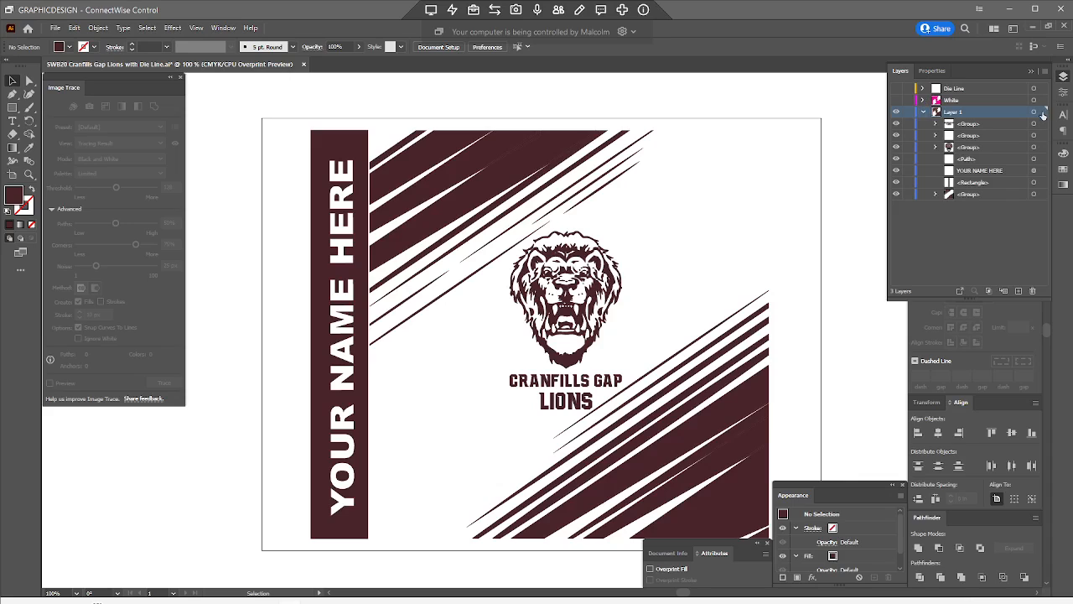
Step: Show the White layer and define the magenta swatch as a spot color named White with CMYK 0, 100, 0, 0
left_click(937, 101)
left_click(896, 100)
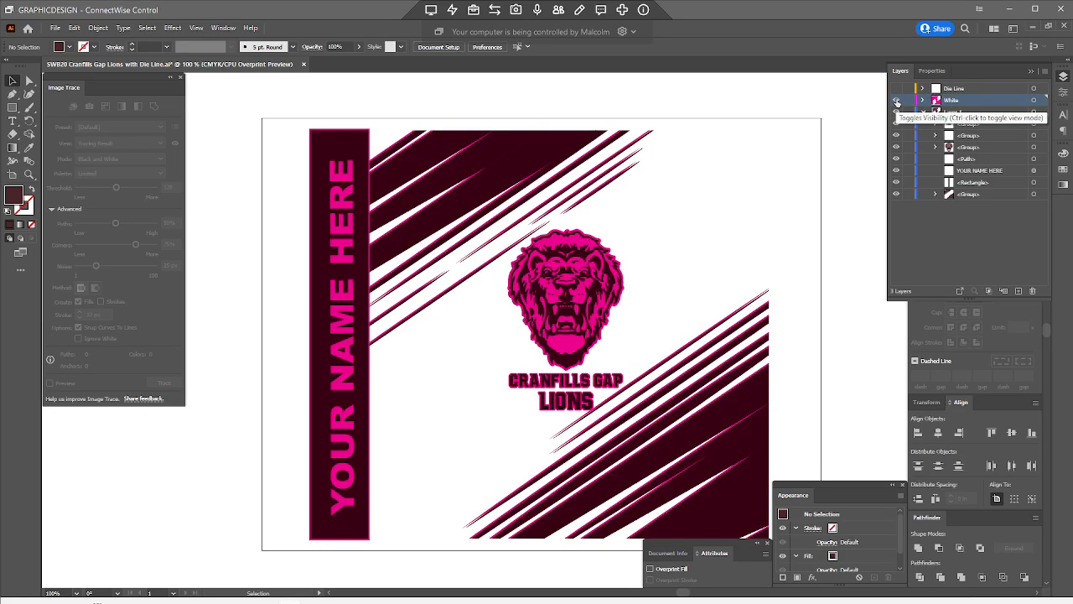
left_click(1063, 168)
double_click(949, 185)
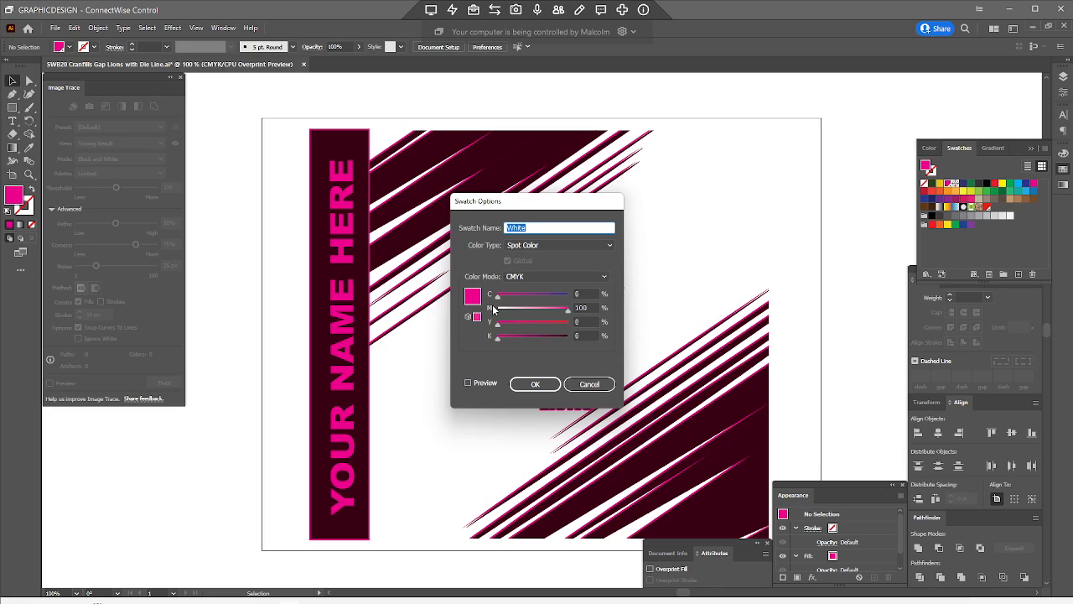
left_click(531, 227)
left_click(537, 246)
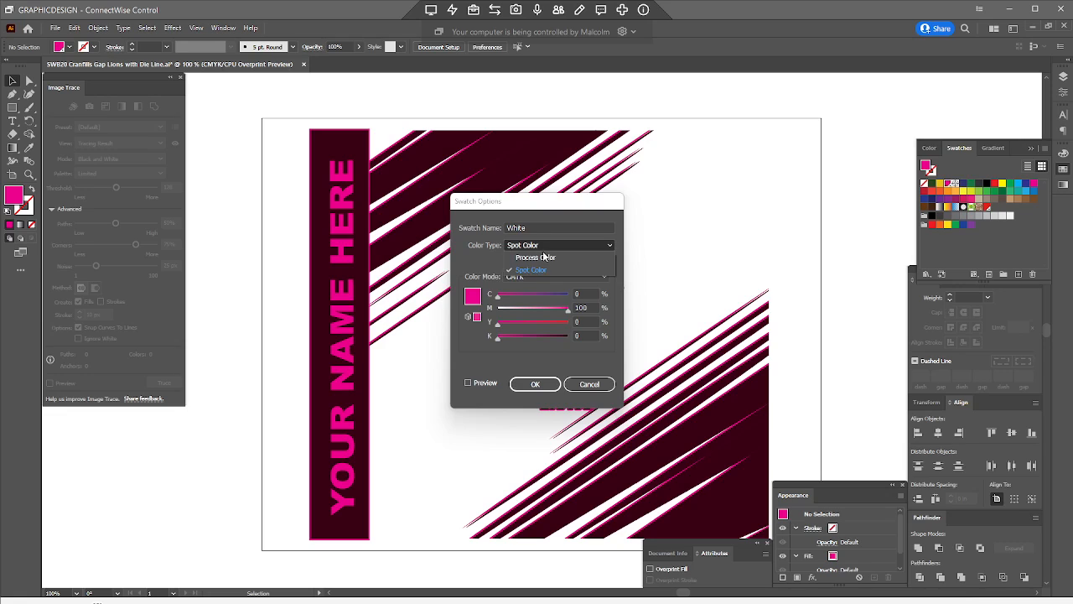
left_click(546, 270)
double_click(534, 227)
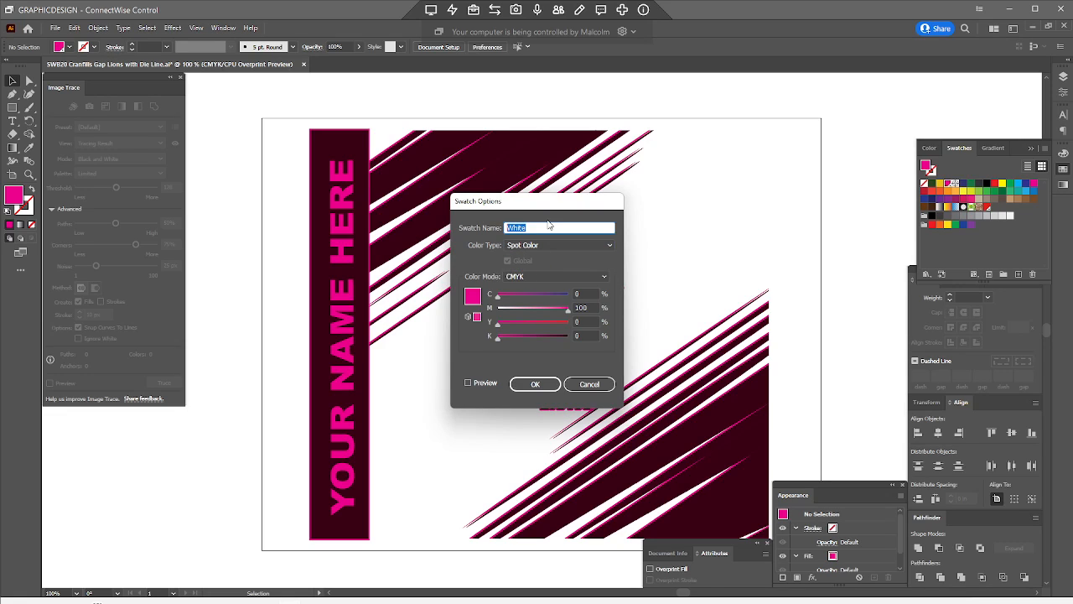
type("WHIT")
type("te")
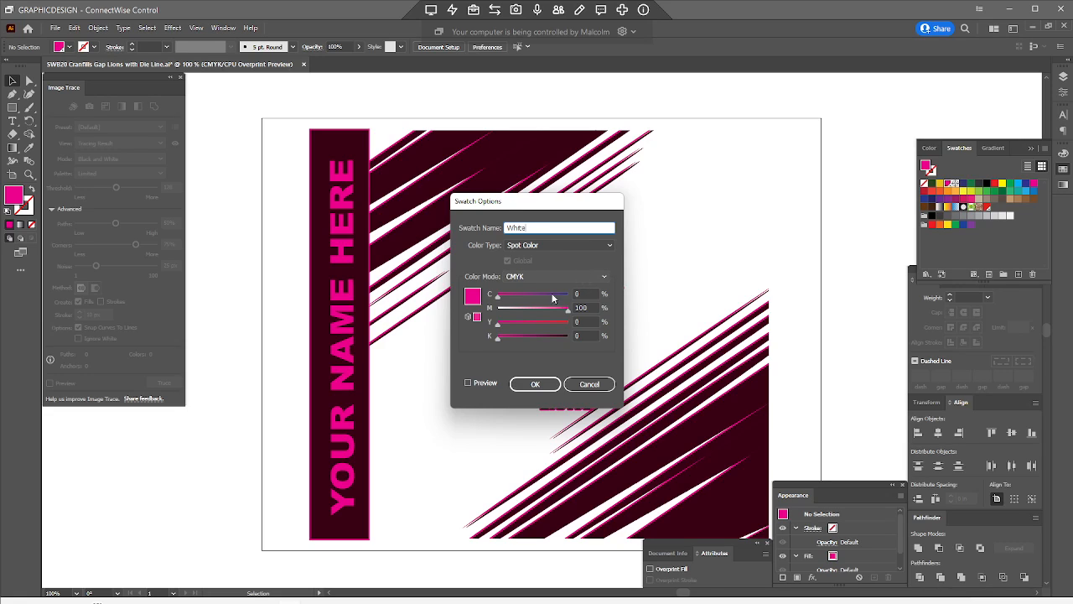
double_click(583, 308)
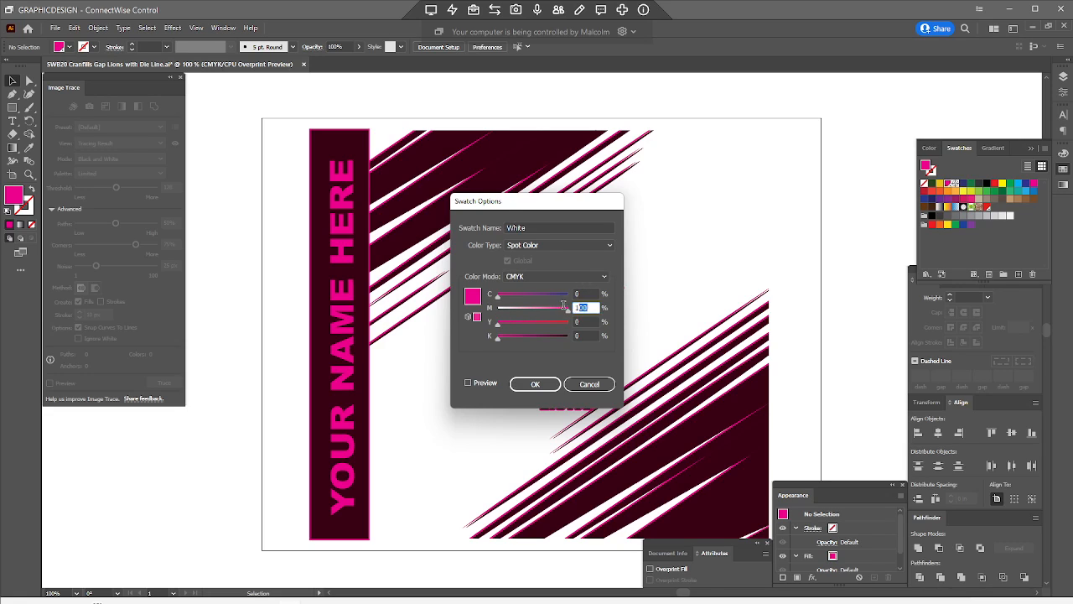
left_click(541, 387)
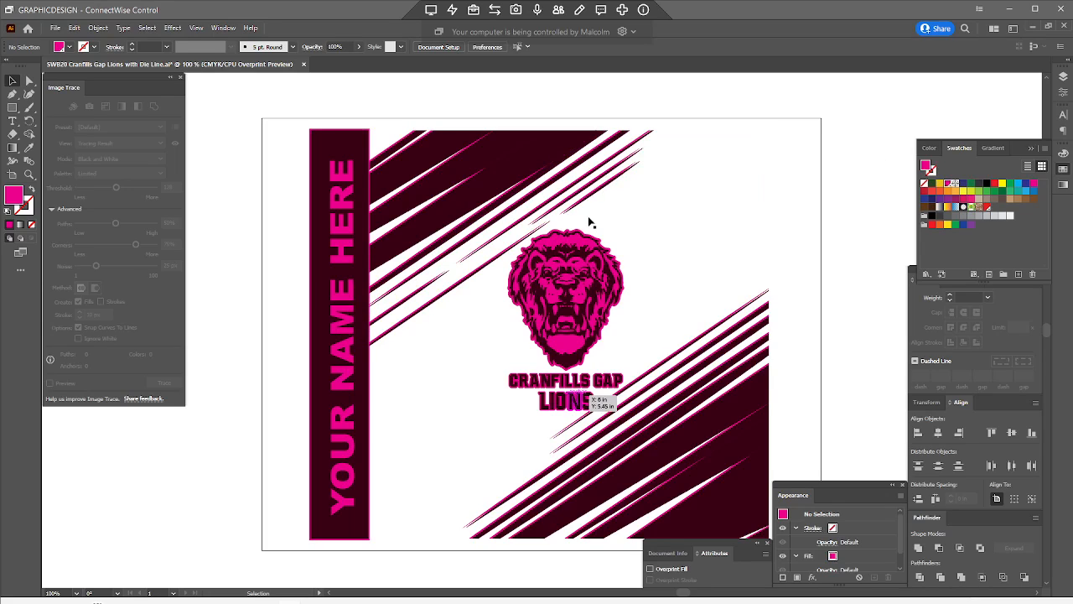
Step: Delete all artwork on the White layer and collapse Layer 1
left_click(1063, 76)
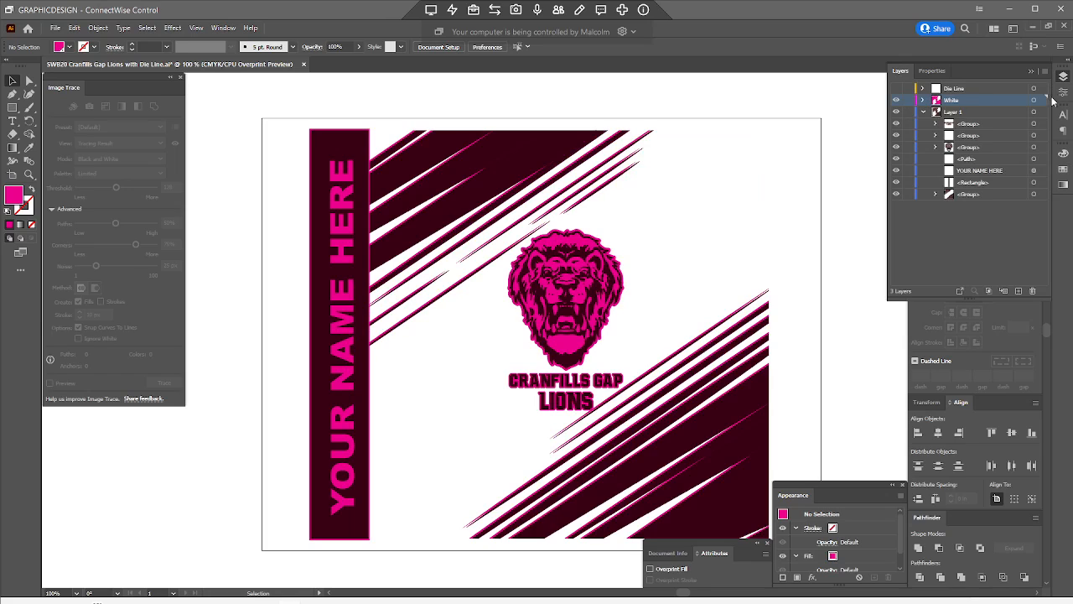
left_click(1043, 101)
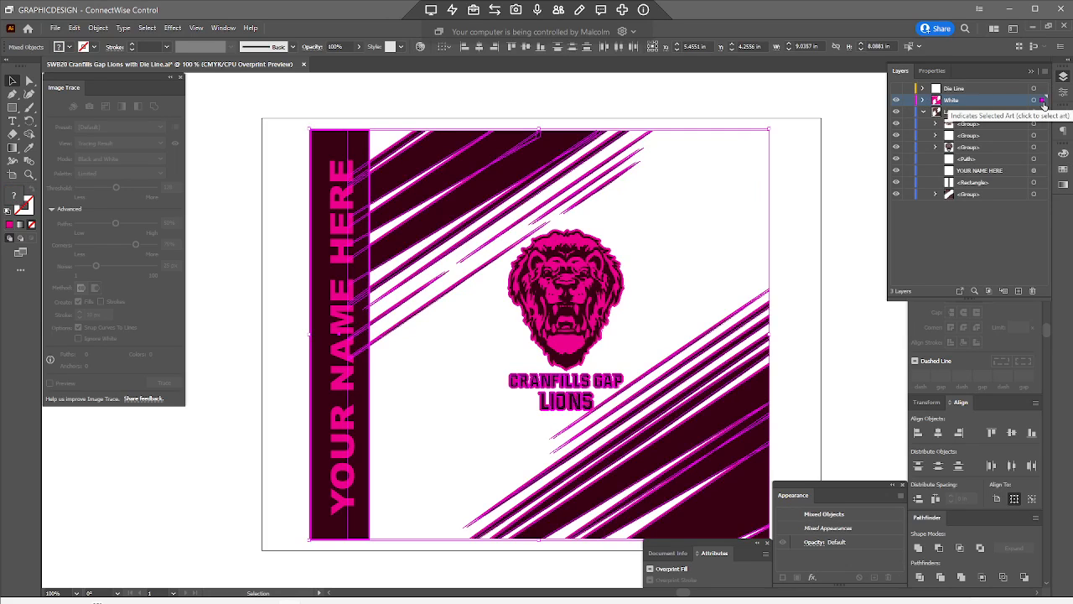
key("ctrl+shift+a")
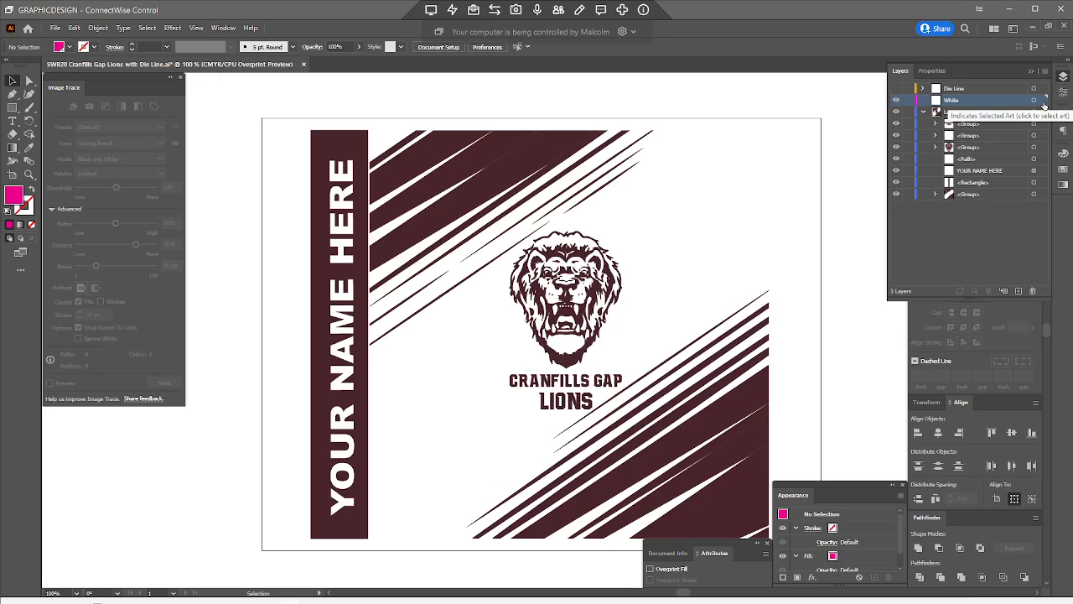
left_click(924, 111)
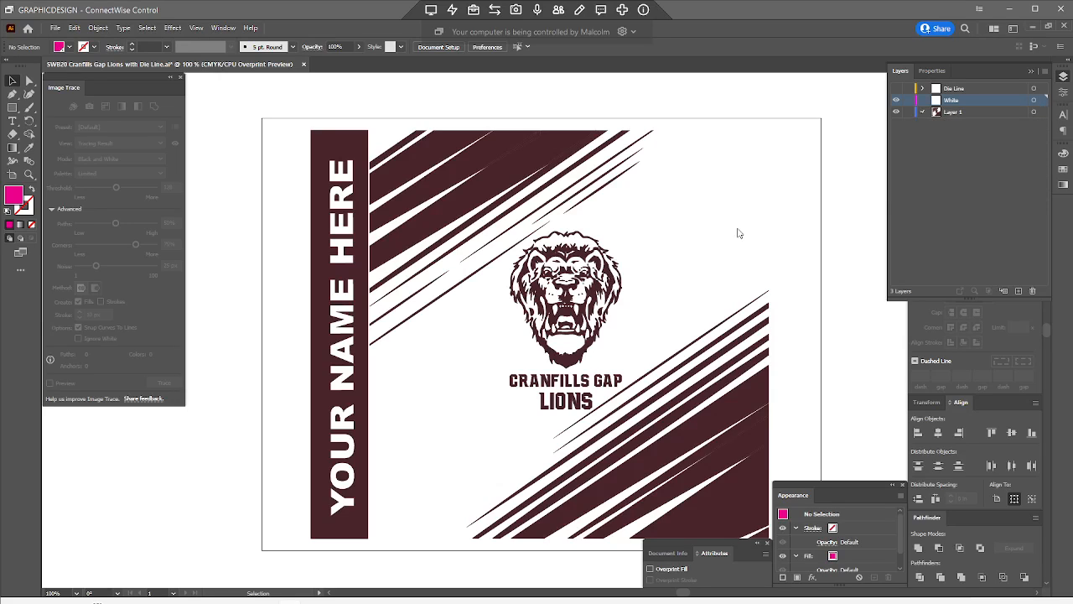
Step: Duplicate all the Layer 1 artwork onto the White layer
left_click_drag(462, 361, 601, 399)
left_click(462, 378)
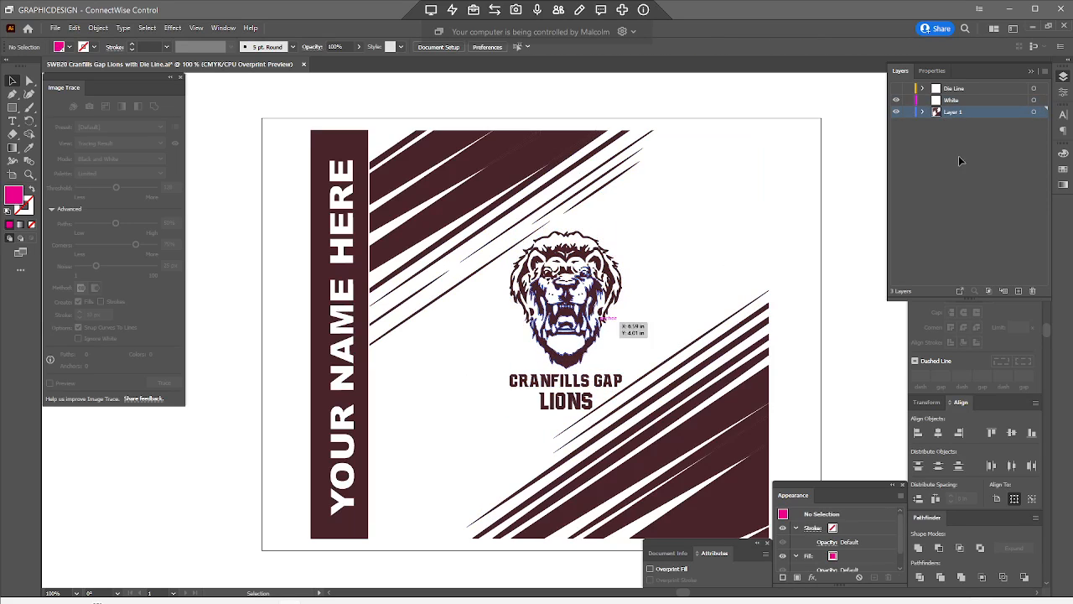
left_click(1042, 111)
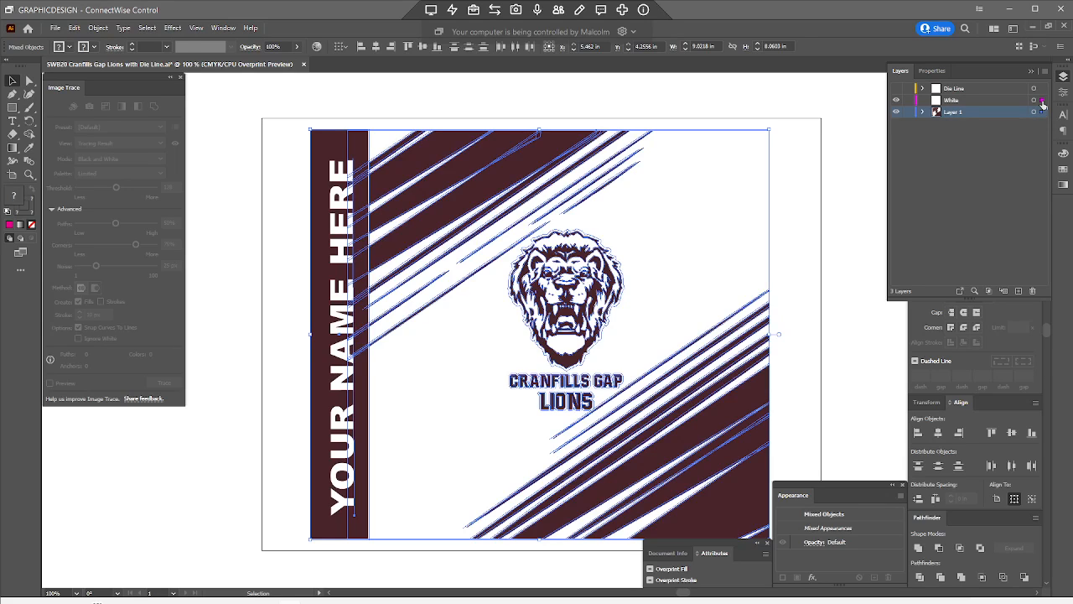
left_click_drag(1042, 103, 1042, 102)
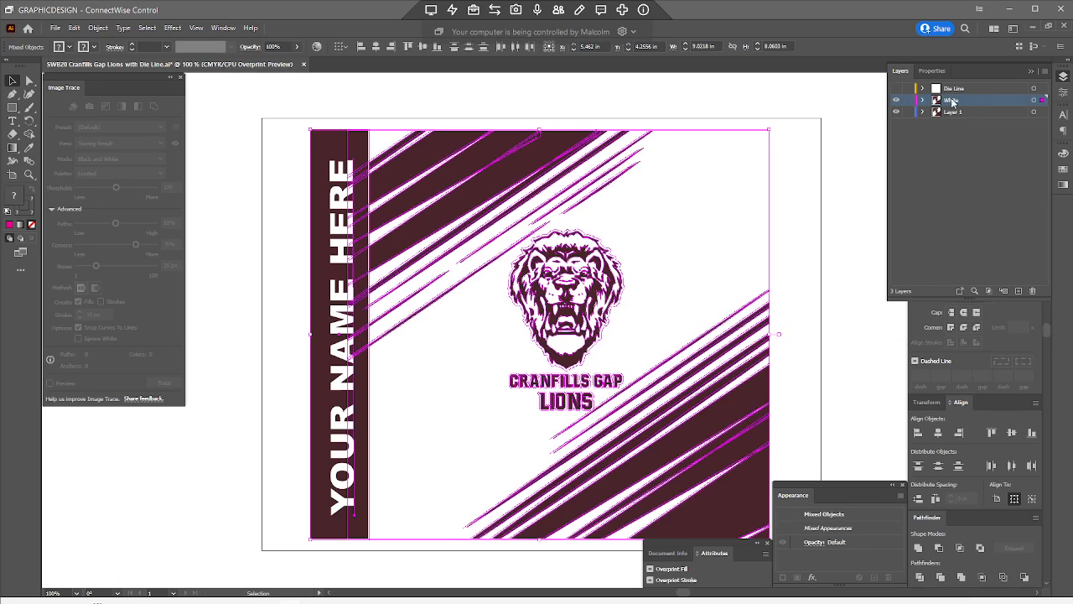
Step: Try filling all the White layer artwork with the White swatch and with no fill, and undo these fill changes
left_click(1063, 168)
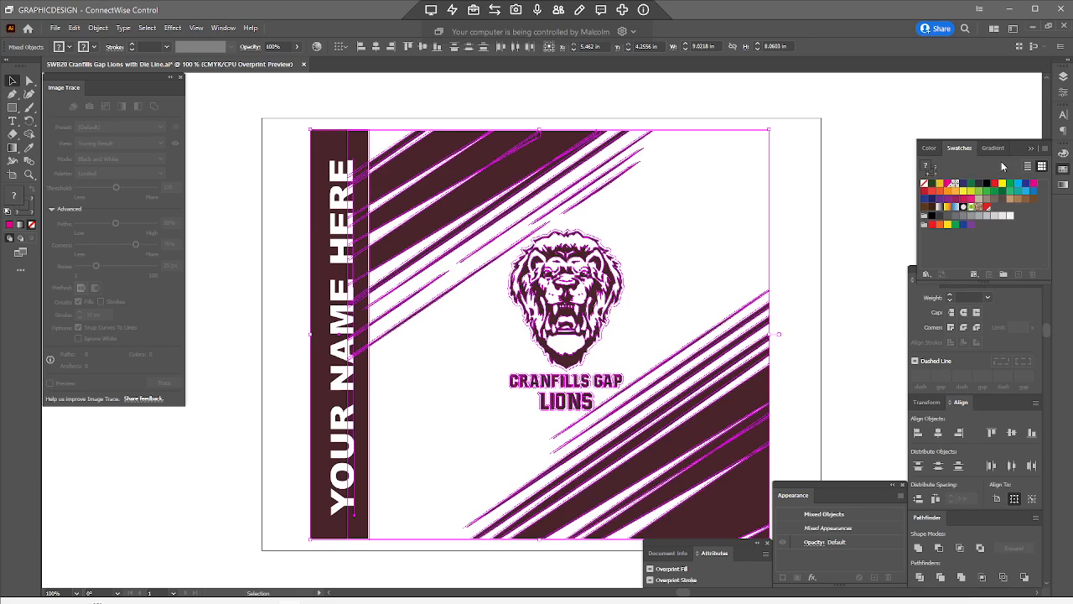
left_click(948, 182)
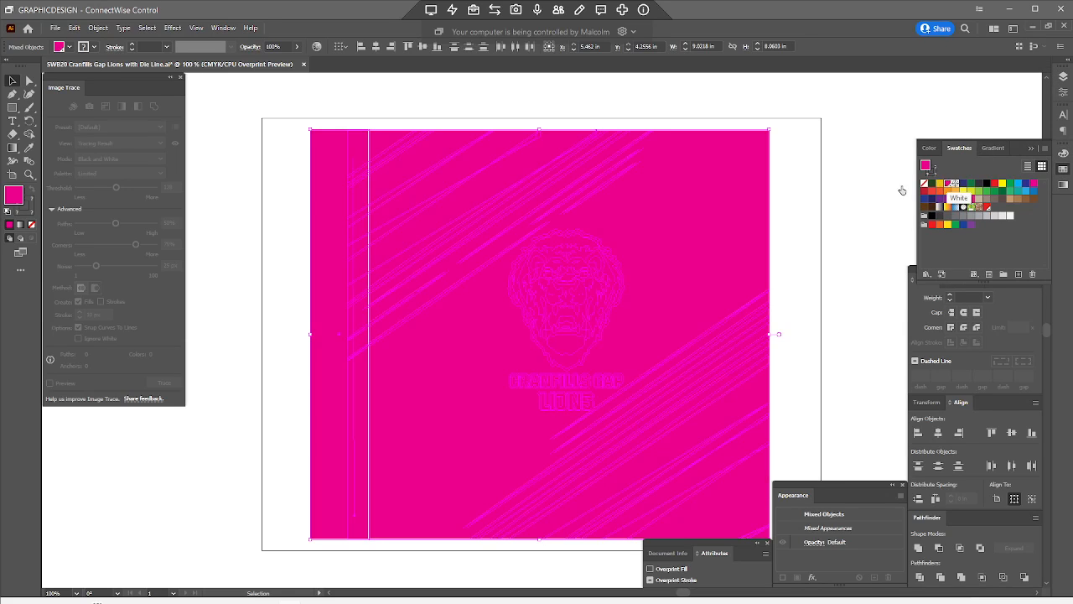
left_click(925, 183)
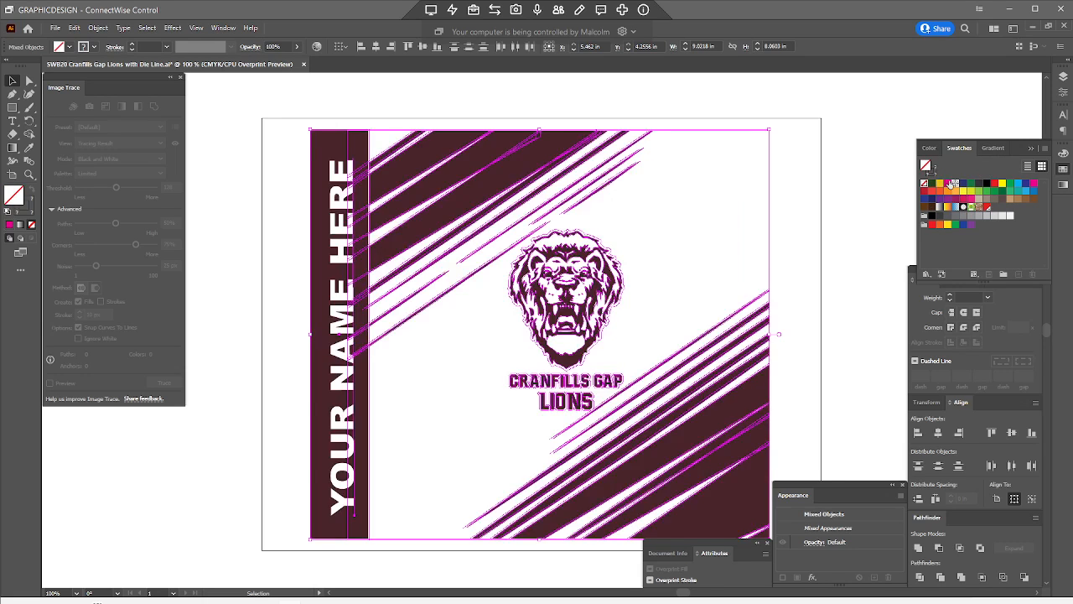
left_click(1063, 77)
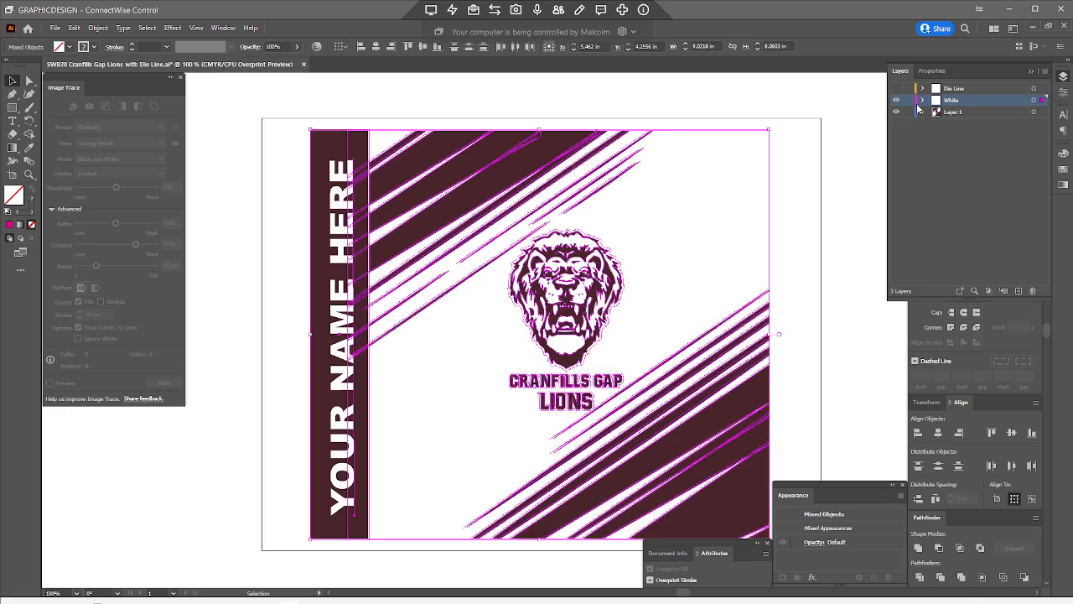
left_click(849, 149)
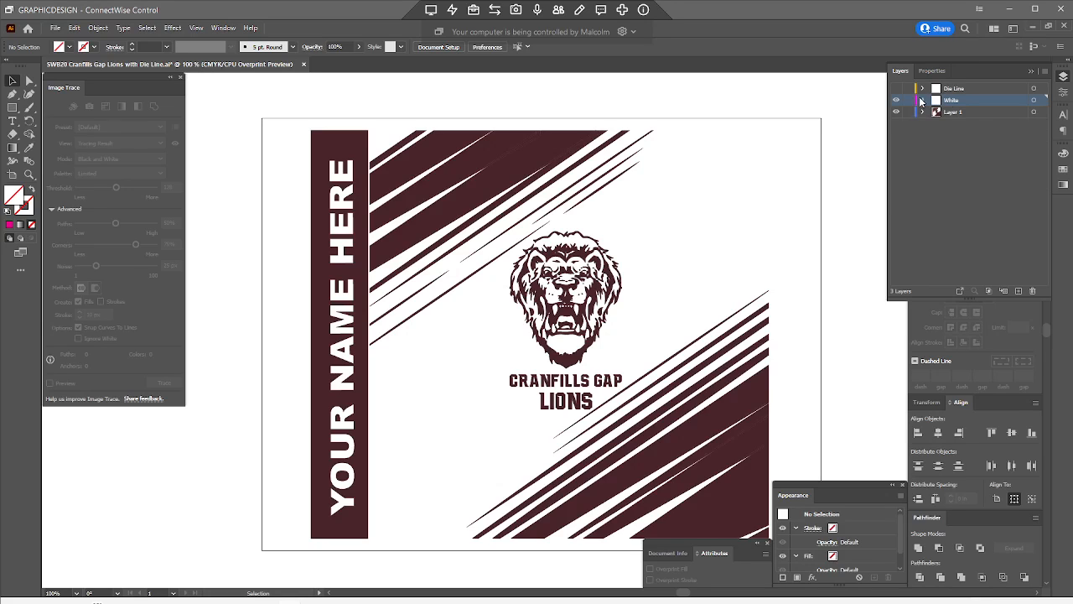
left_click(923, 101)
left_click(922, 101)
key("ctrl+z")
key("ctrl+z")
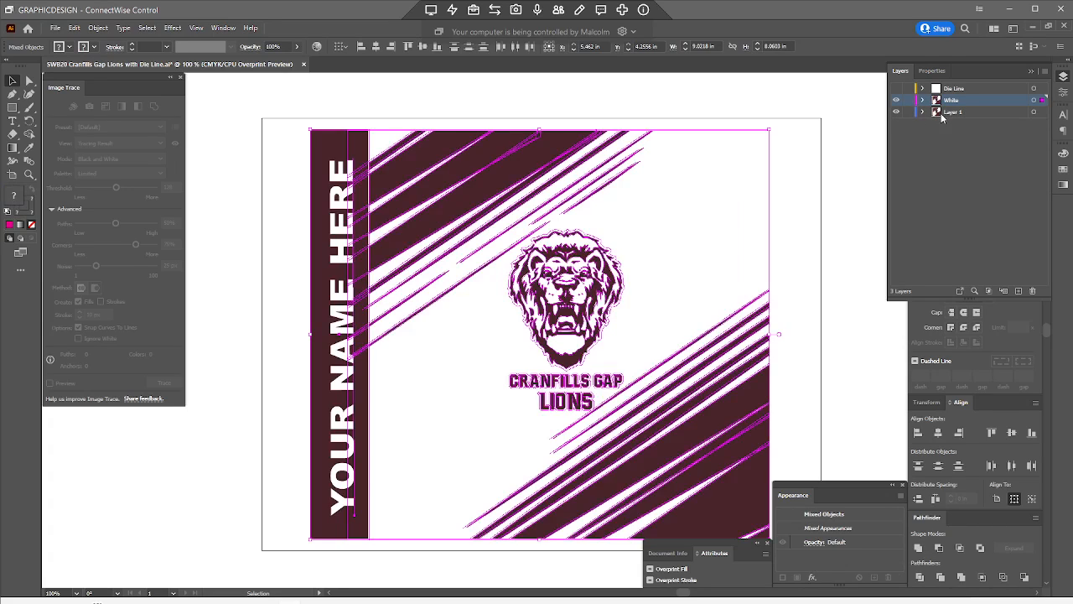
Step: Hide Layer 1 and delete the YOUR NAME HERE text from the White layer
left_click(933, 115)
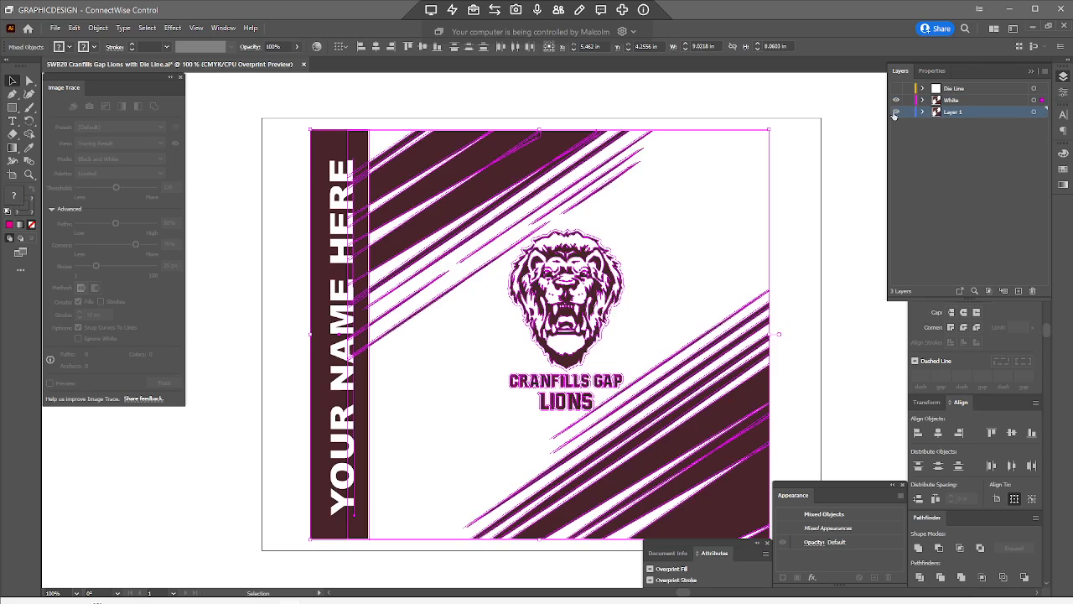
left_click(896, 113)
left_click(937, 101)
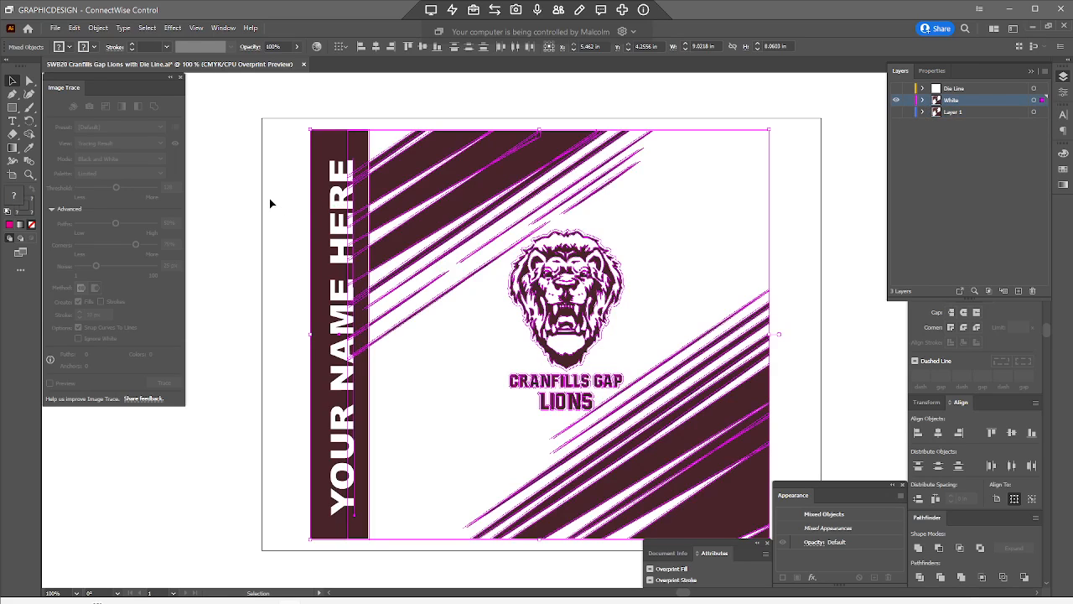
left_click(340, 219)
key("Delete")
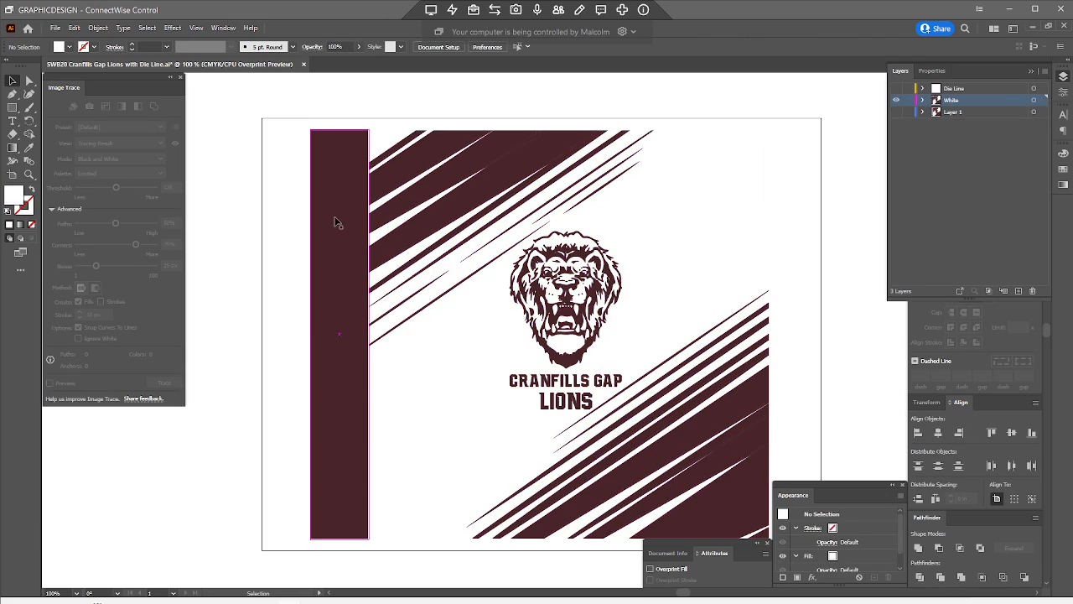
Step: Outline the stroke of the vertical maroon bar and fill the resulting group with the White spot swatch
left_click(340, 218)
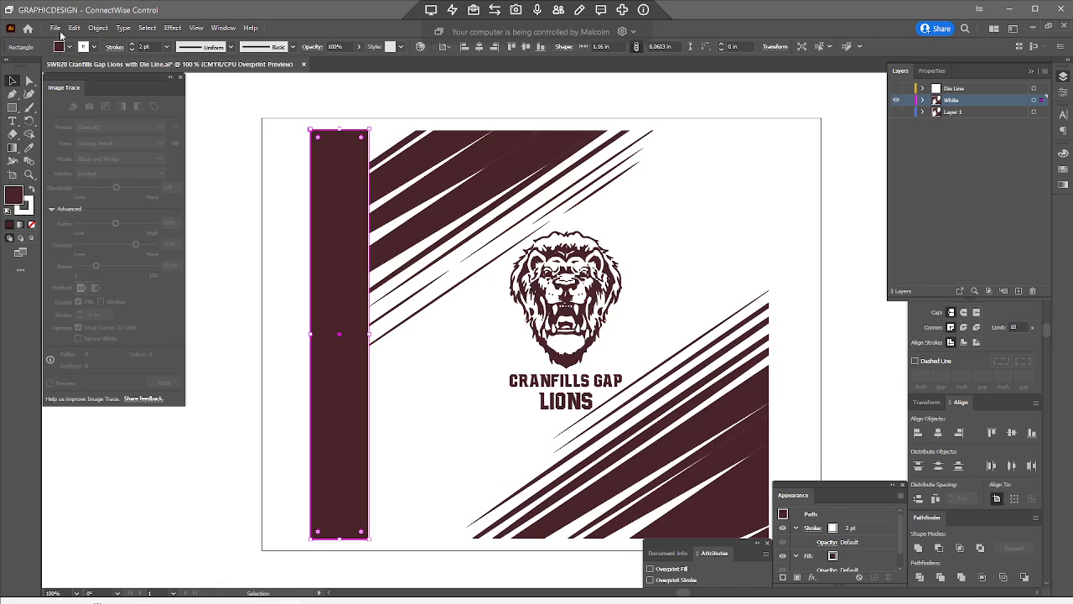
left_click(98, 28)
mouse_move(145, 300)
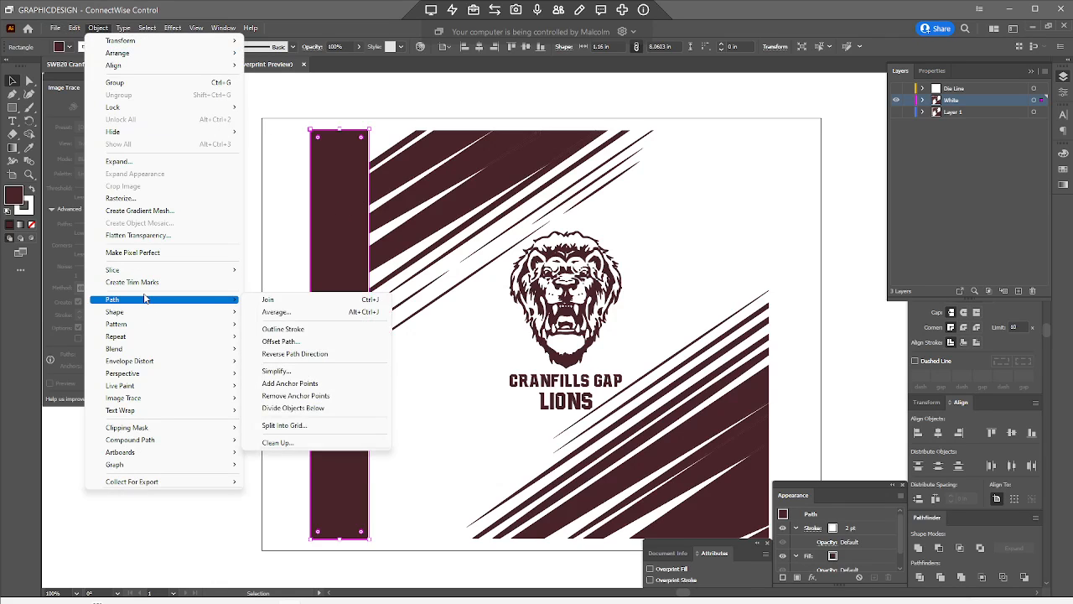
left_click(296, 330)
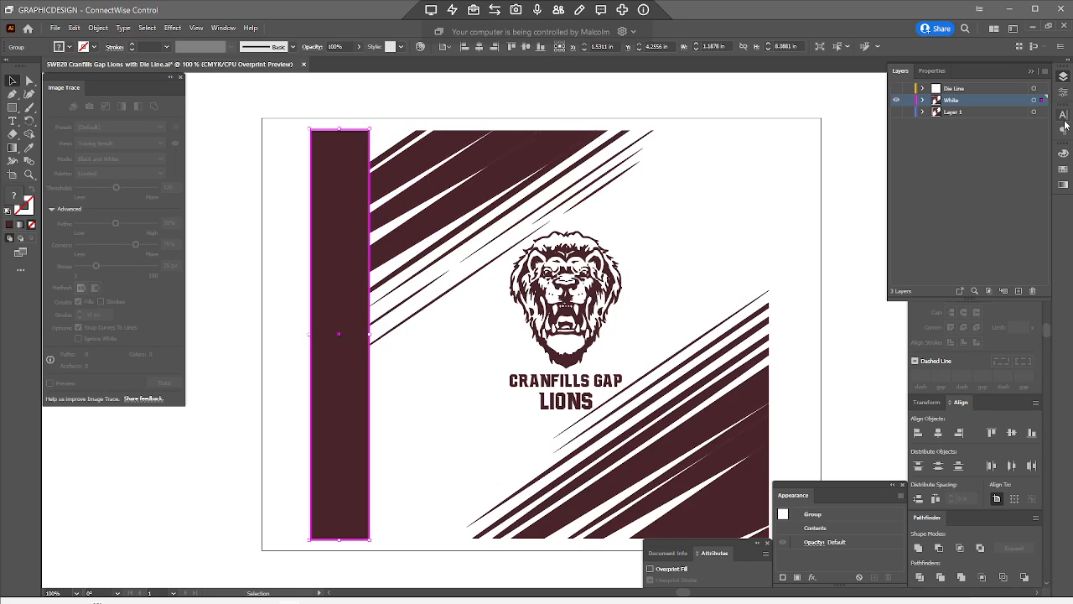
left_click(1063, 169)
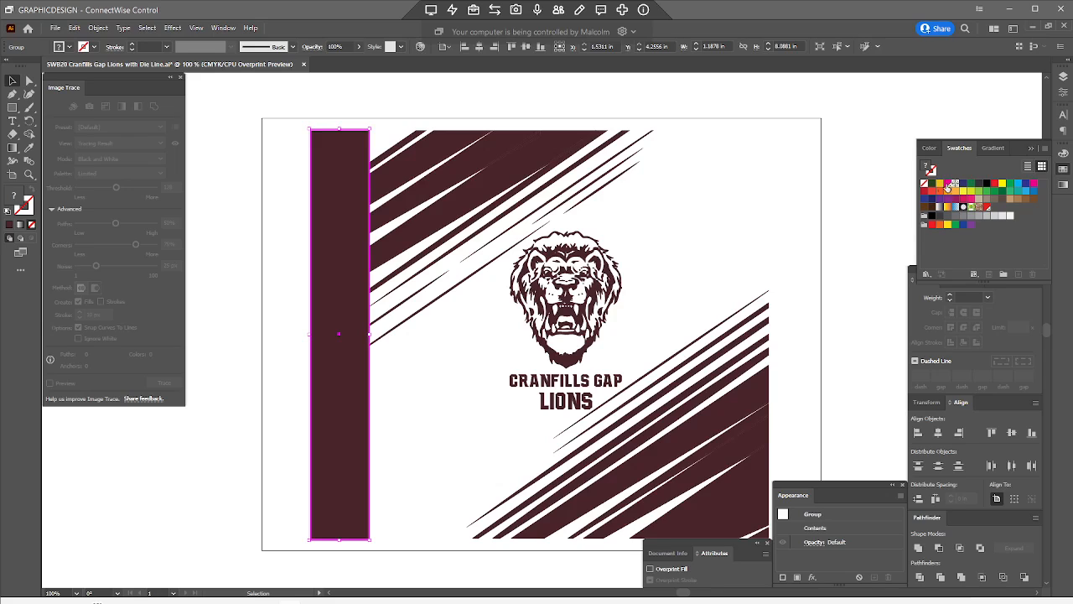
left_click(948, 184)
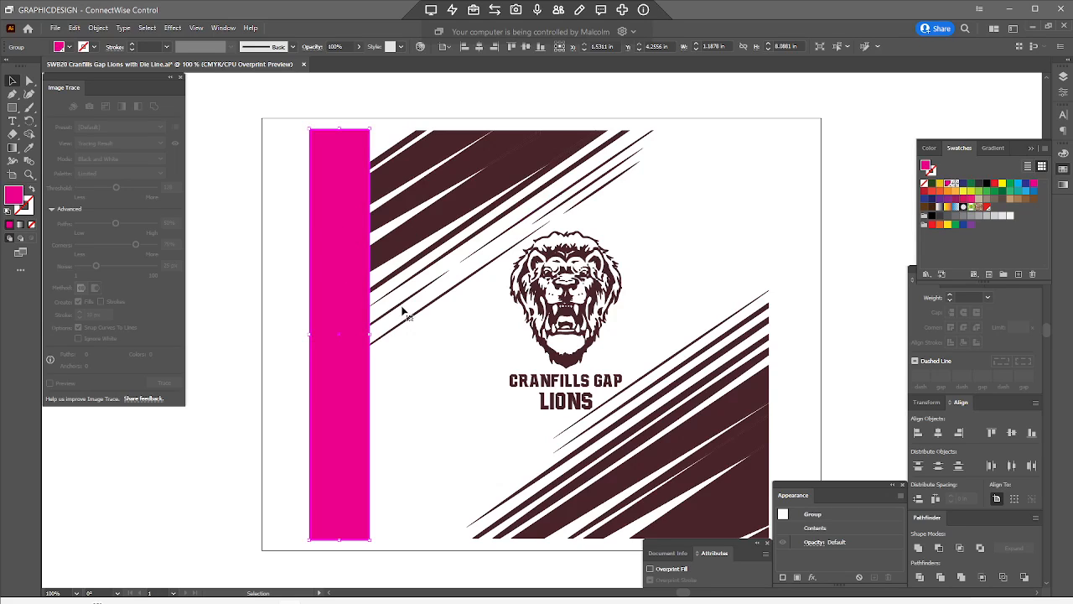
Step: Delete the maroon lion artwork from the White layer, keeping its white backing shape
left_click(399, 371)
left_click(522, 319)
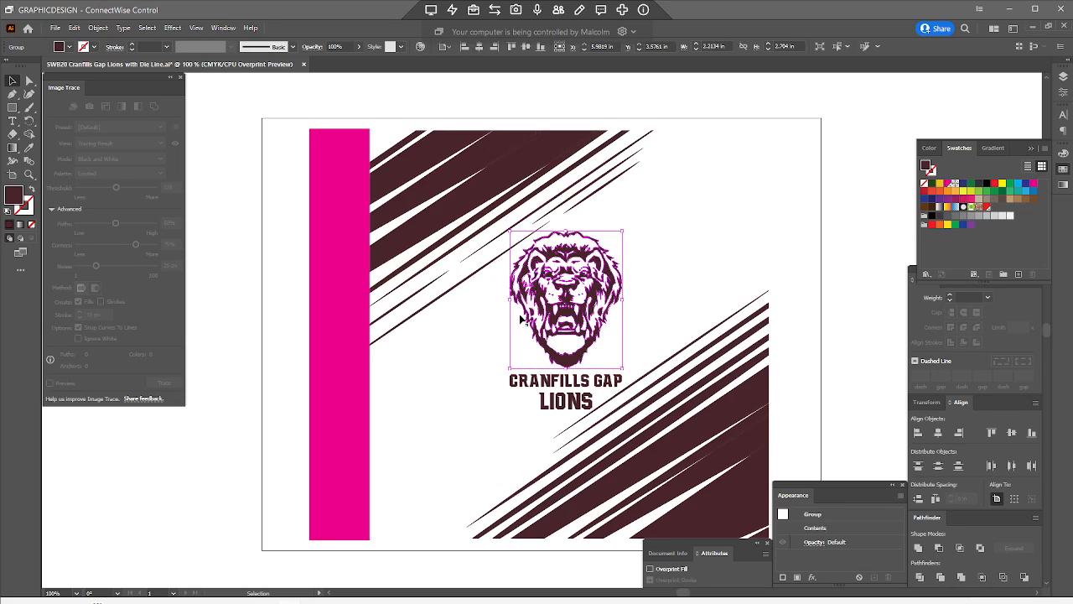
left_click(485, 337)
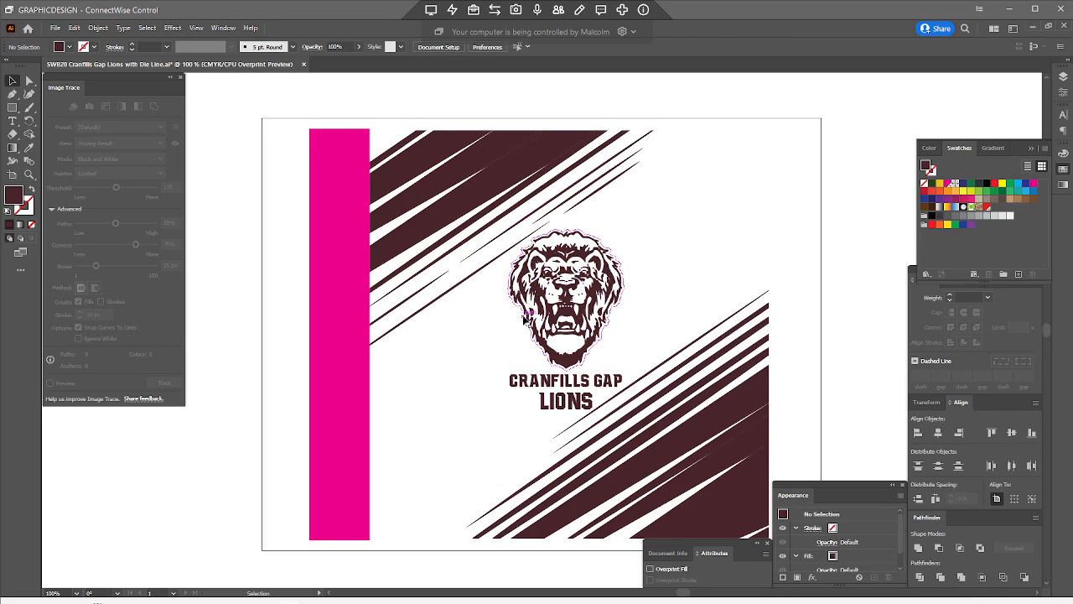
left_click(531, 314)
left_click(475, 332)
left_click(536, 311)
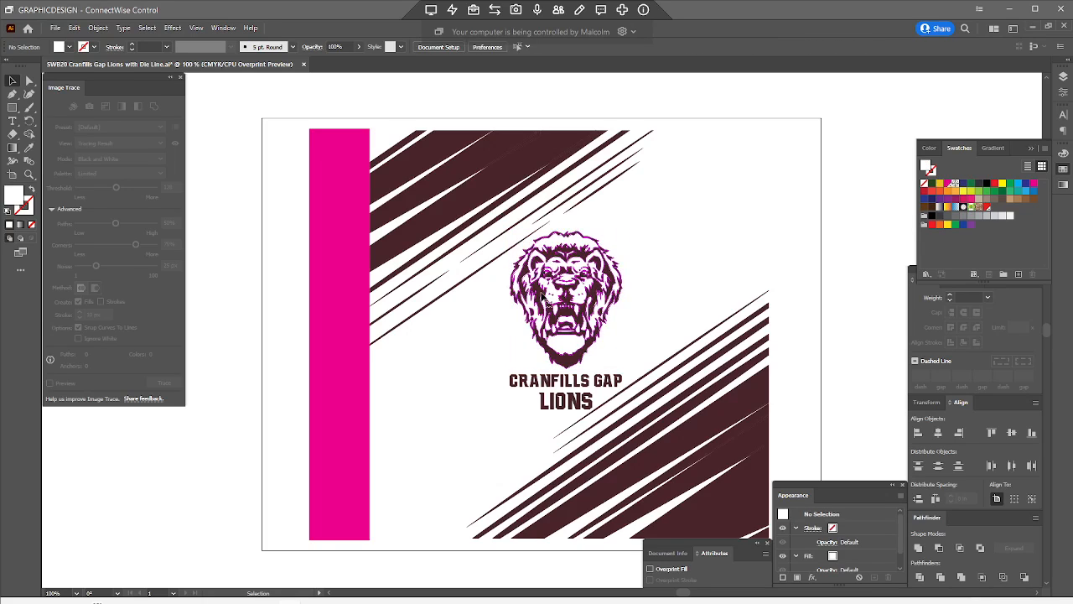
key("Delete")
Step: Apply Outline Stroke to the lion's backing shape and fill it with the White spot swatch
left_click(542, 297)
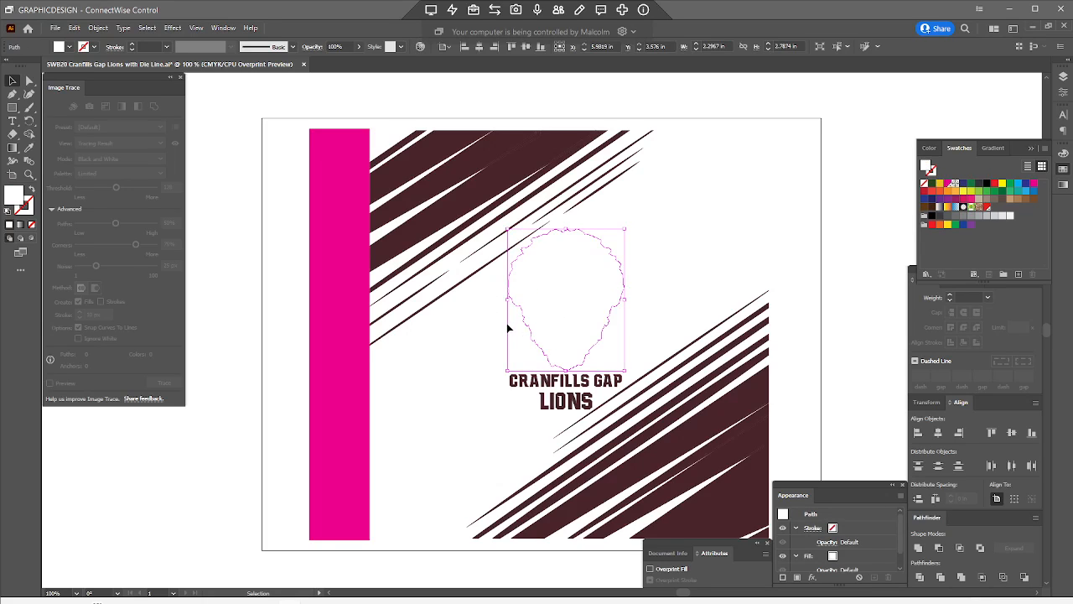
left_click(98, 27)
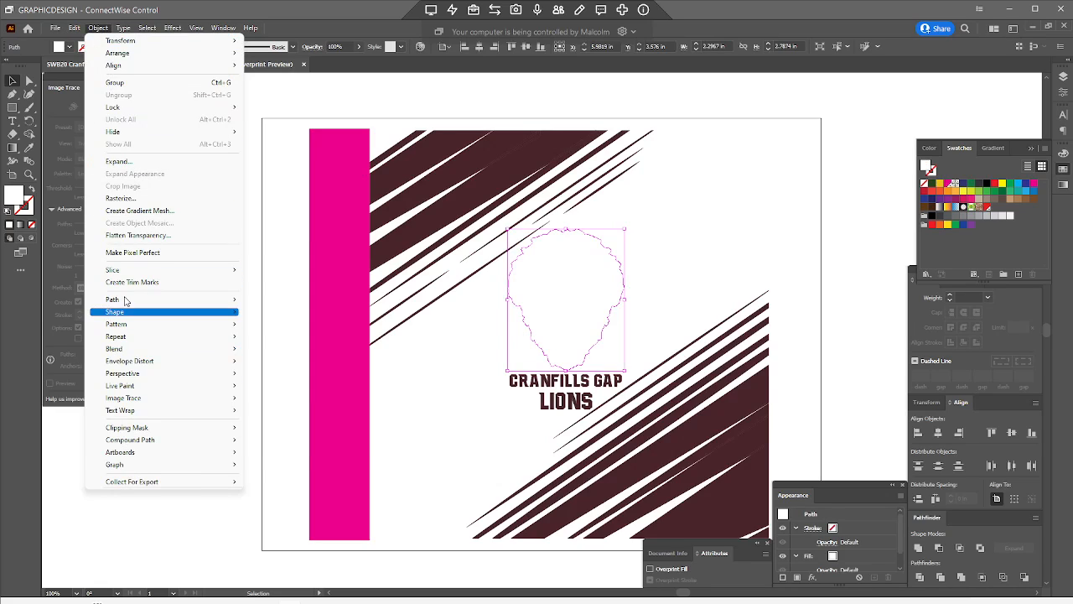
mouse_move(124, 300)
left_click(284, 329)
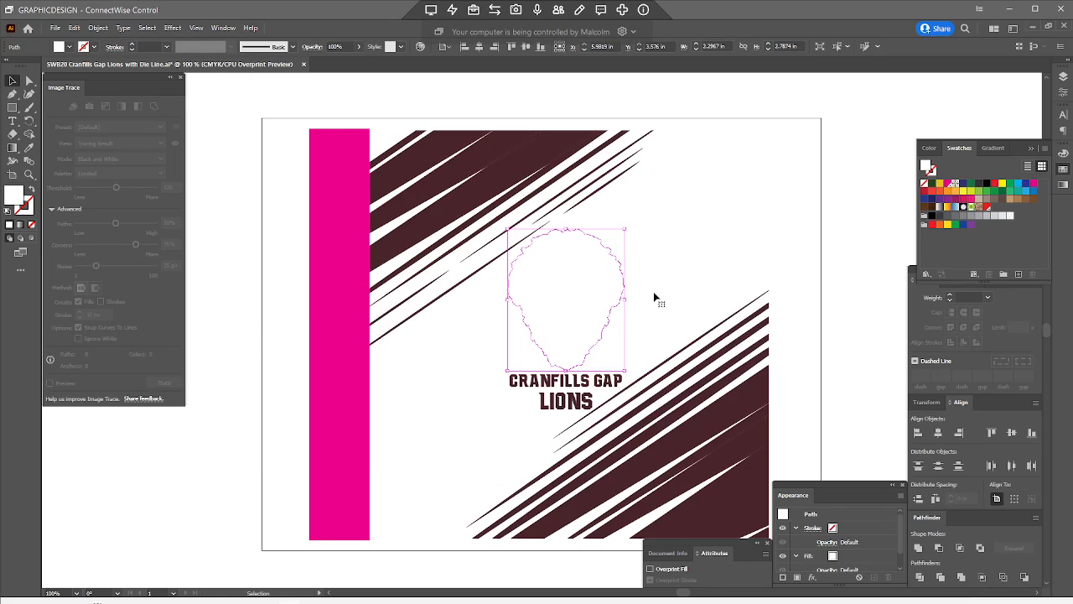
left_click(949, 184)
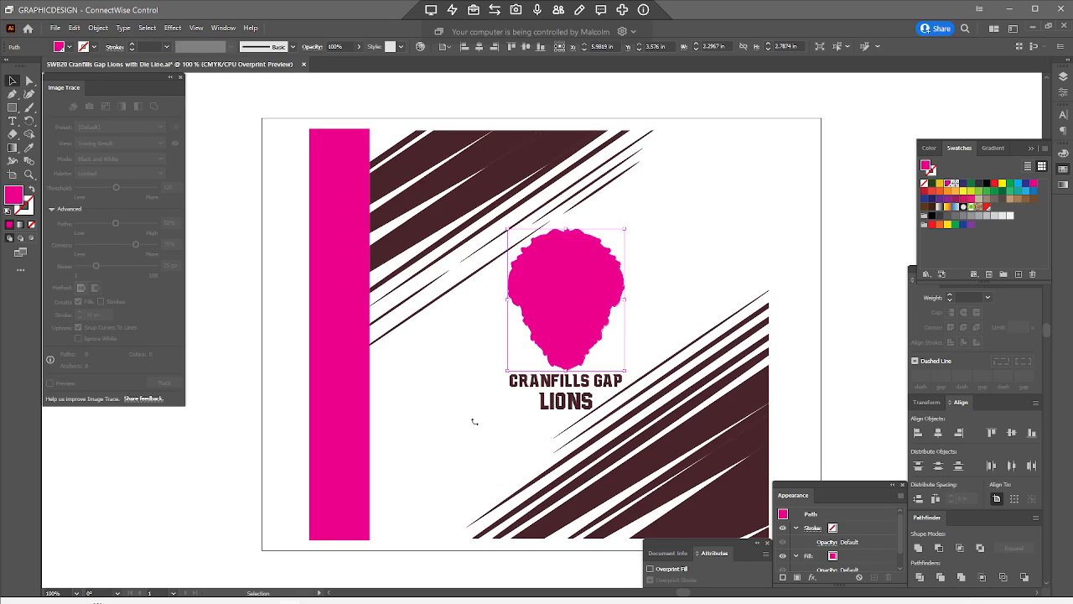
Step: Delete the maroon CRANFILLS GAP LIONS lettering from the White layer, keeping its white backing group
left_click(528, 398)
left_click(521, 380)
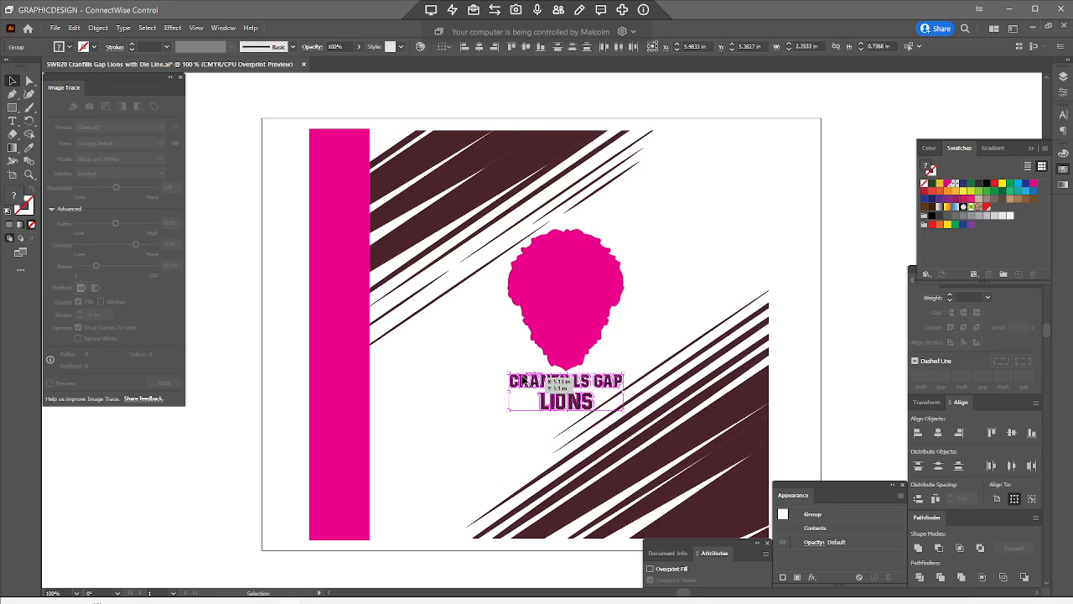
left_click(530, 437)
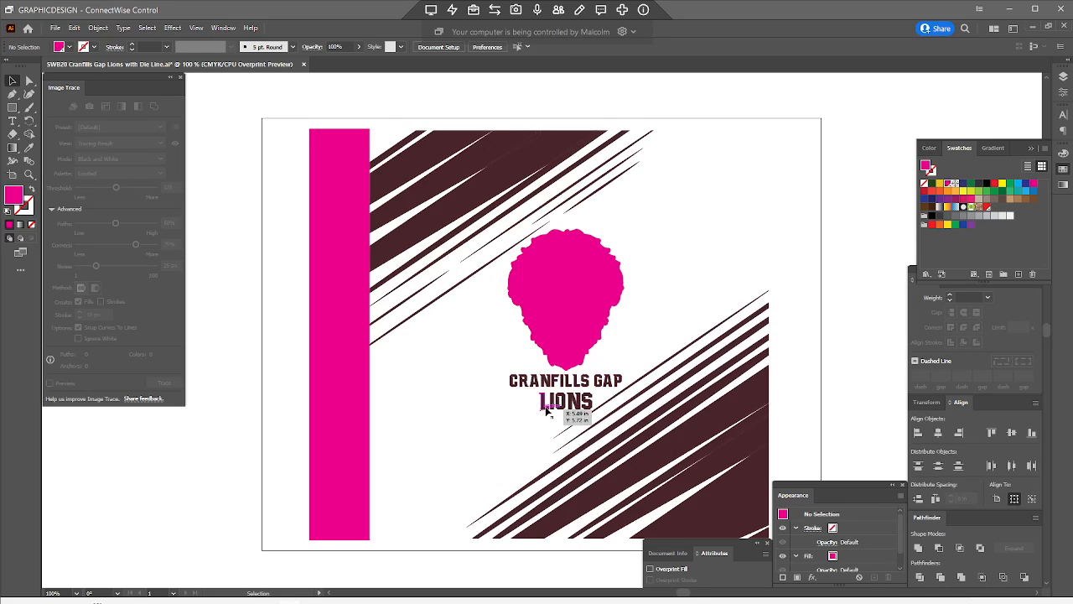
left_click(546, 409)
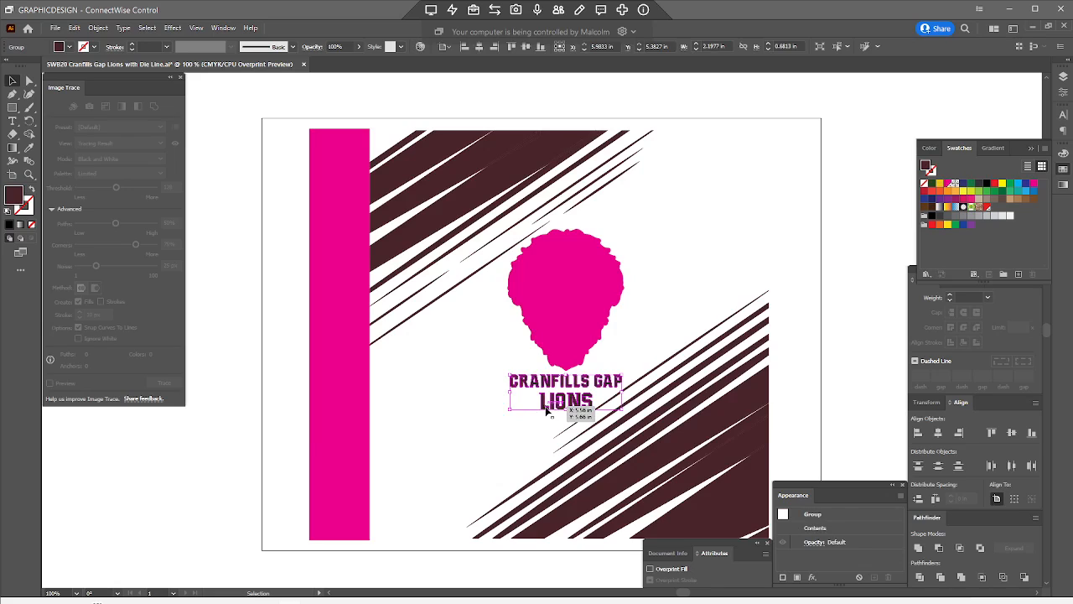
key("Delete")
Step: Apply Outline Stroke to the CRANFILLS GAP LIONS backing group and fill it with the White spot swatch
left_click(544, 410)
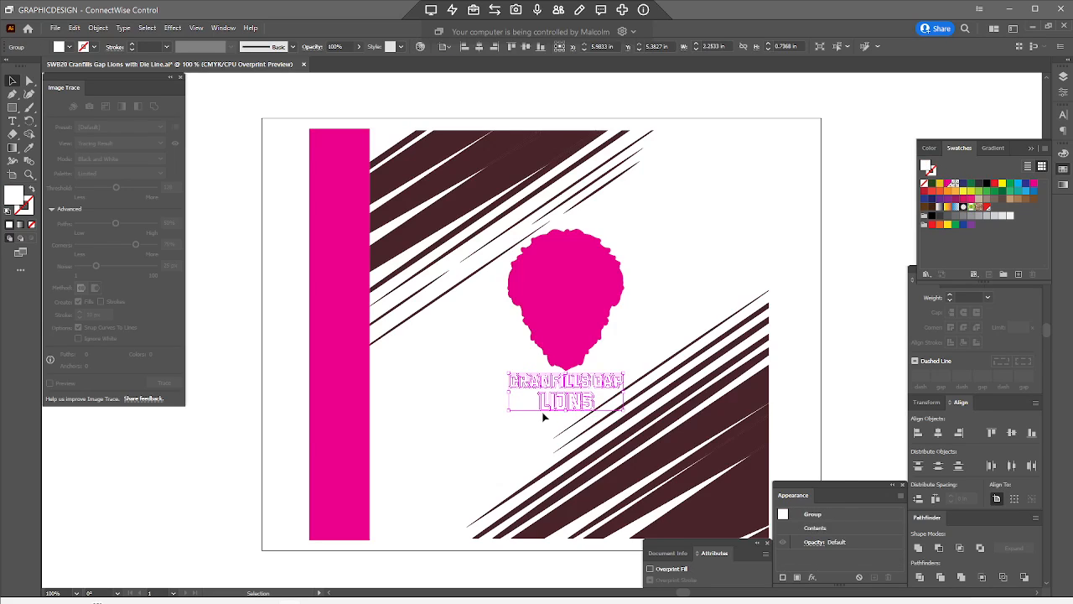
left_click(98, 28)
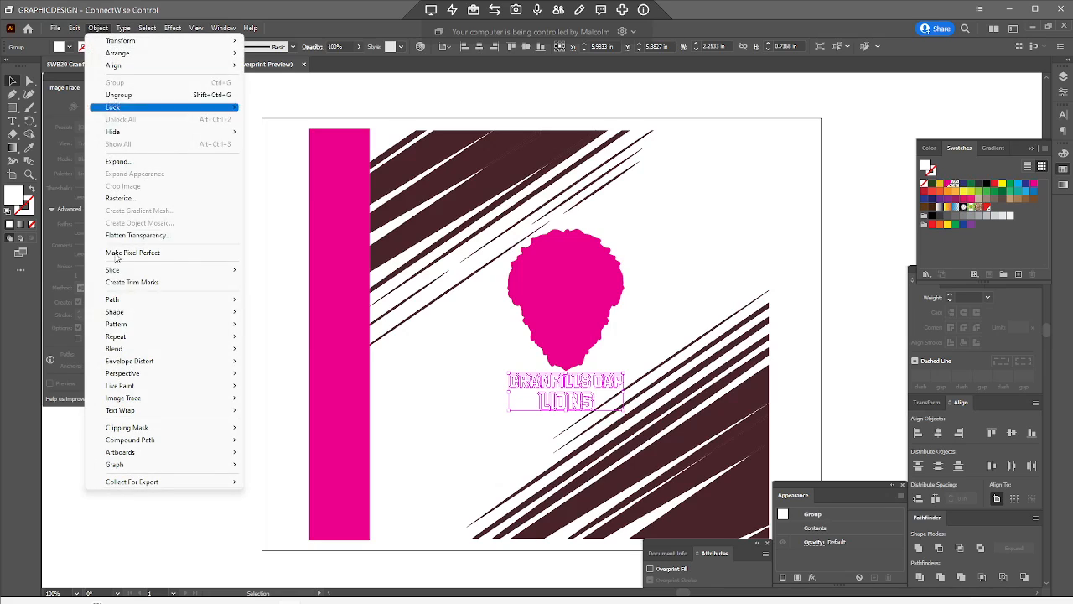
mouse_move(126, 299)
left_click(332, 329)
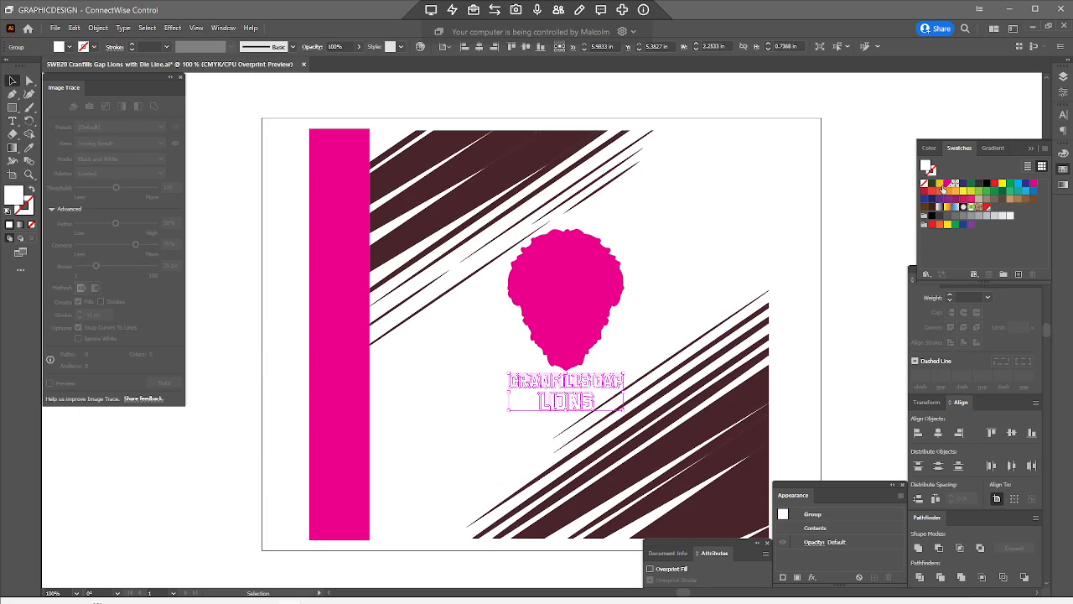
left_click(948, 183)
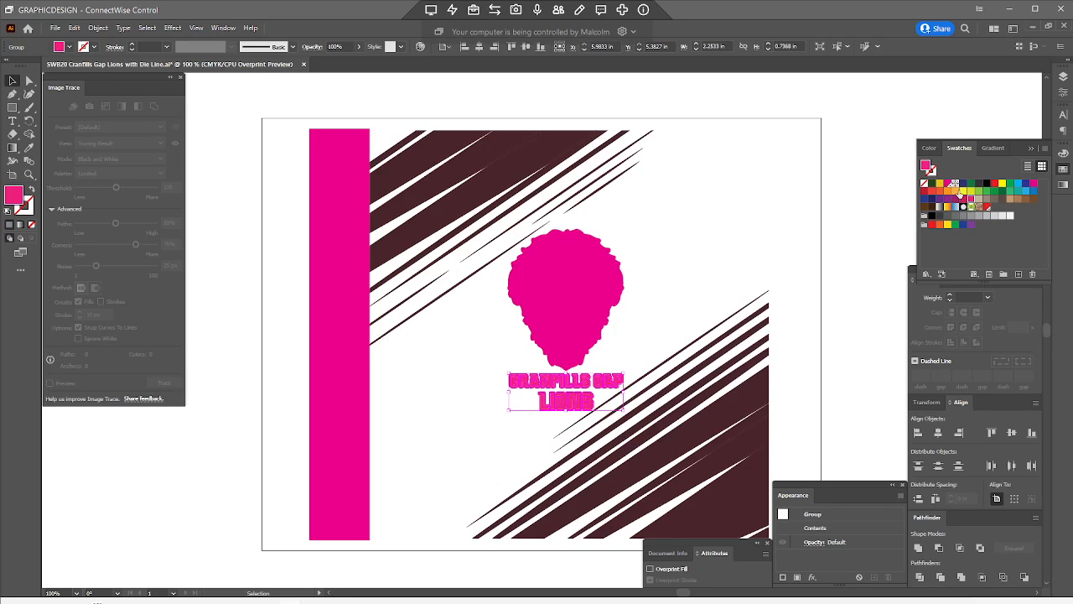
left_click(950, 184)
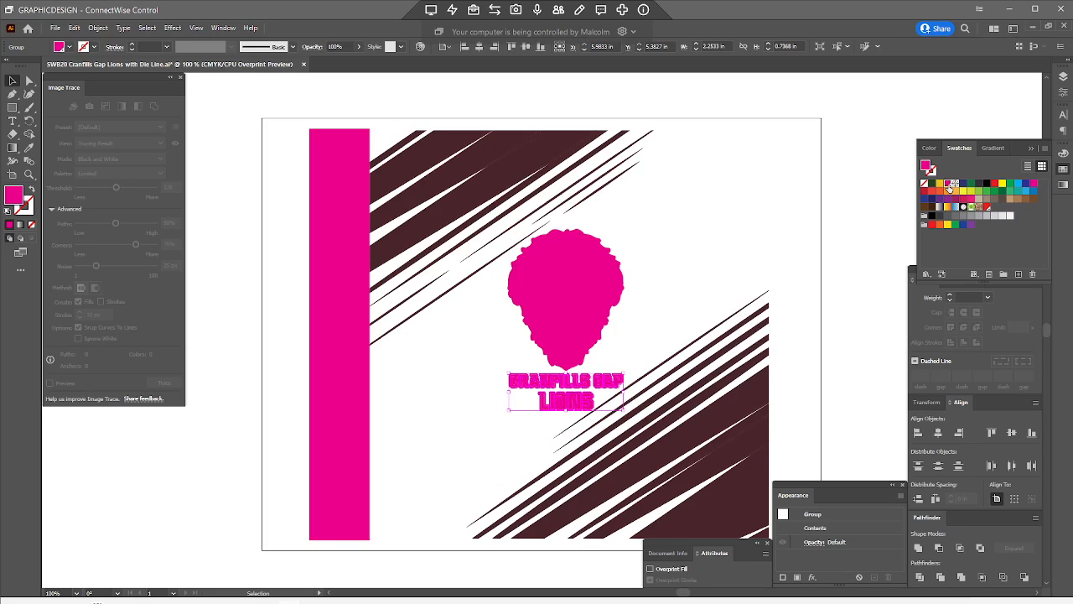
Step: Check the White swatch's name, color type and CMYK values in its swatch options
double_click(950, 184)
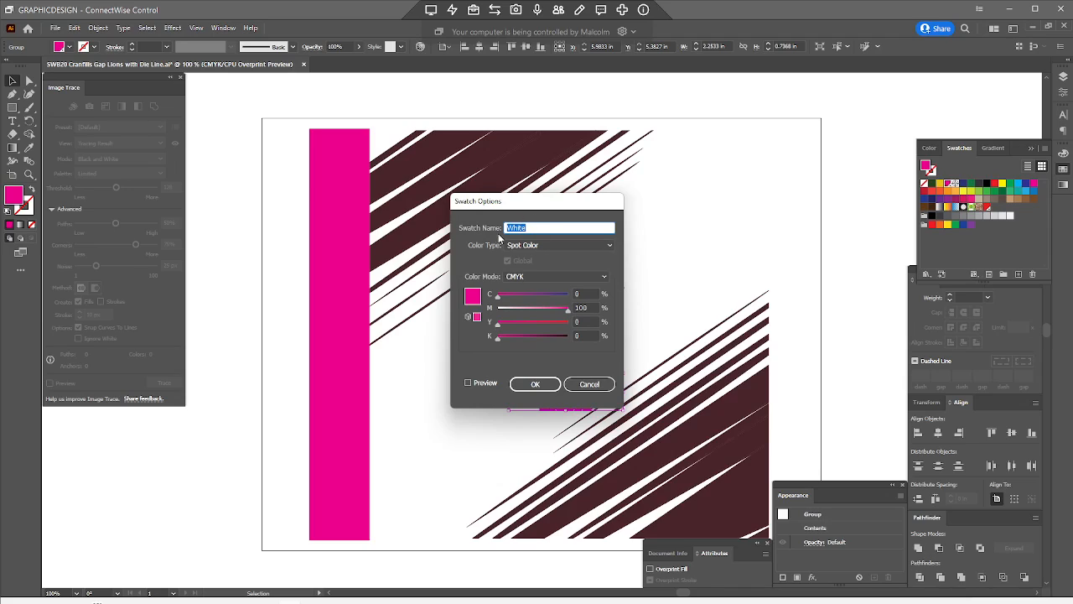
double_click(587, 308)
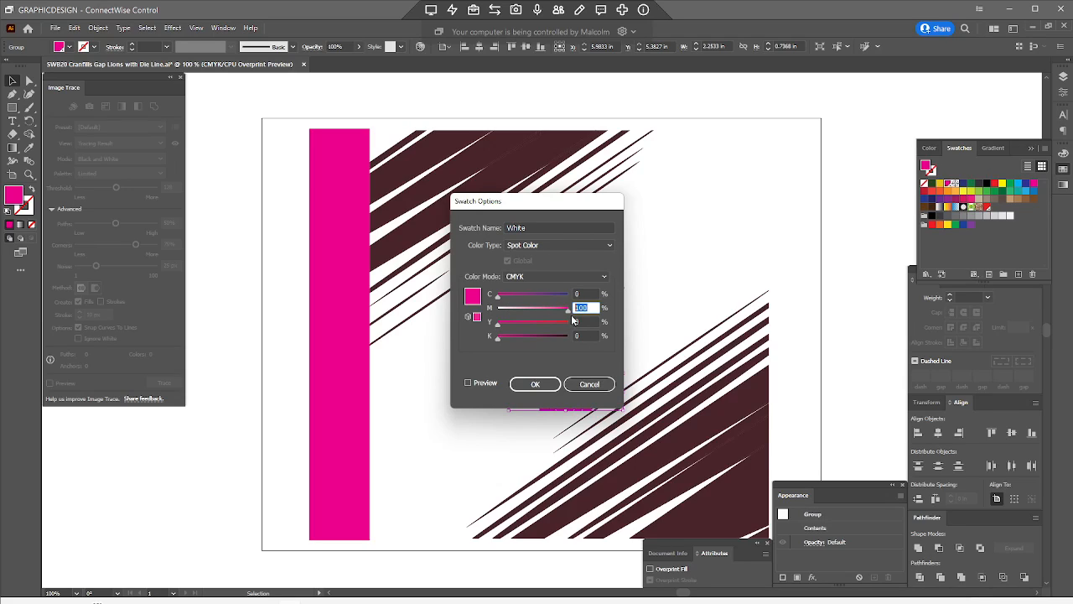
left_click(590, 384)
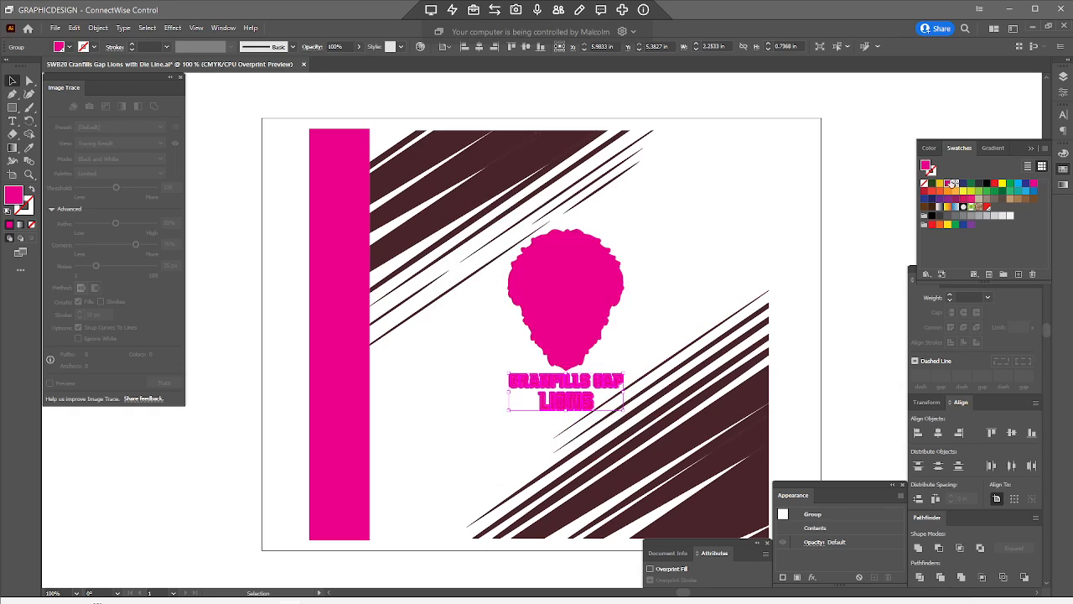
double_click(948, 184)
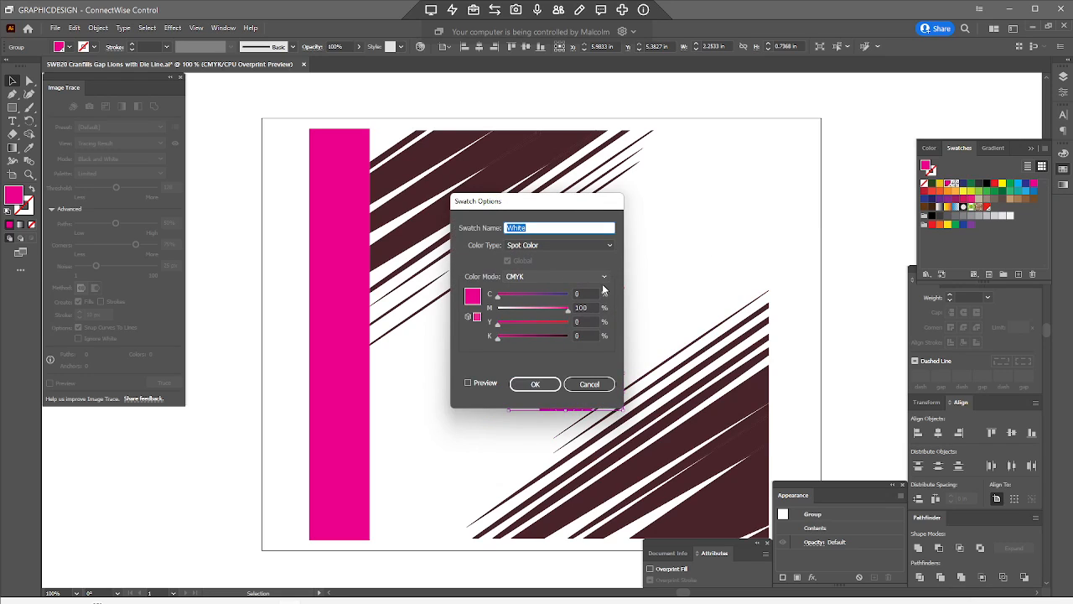
left_click(548, 228)
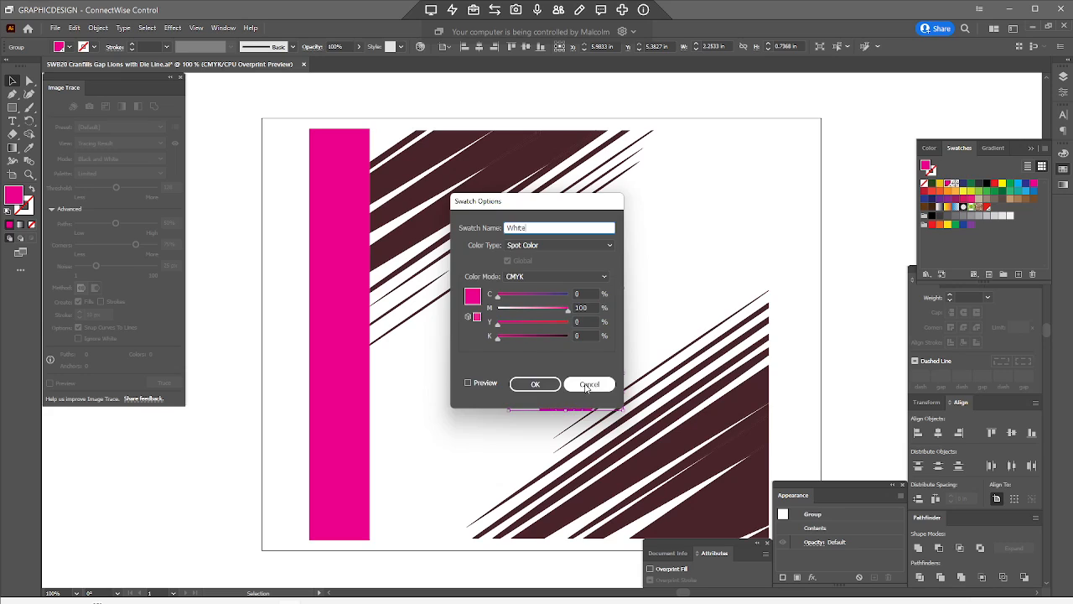
left_click(535, 383)
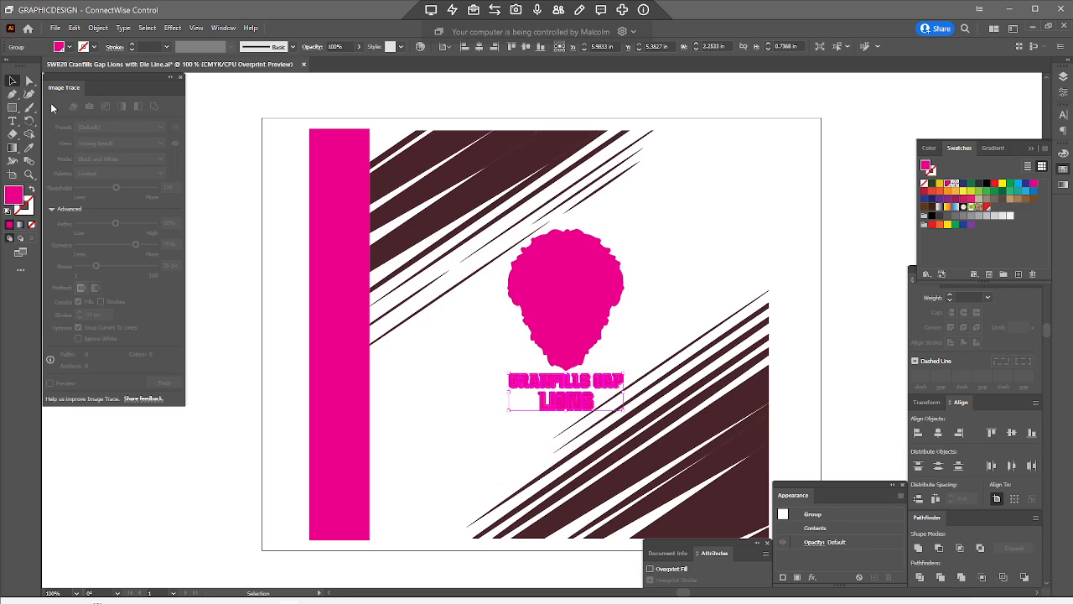
Step: Try to fill the entire diagonal stripe group with the White spot swatch
left_click(12, 93)
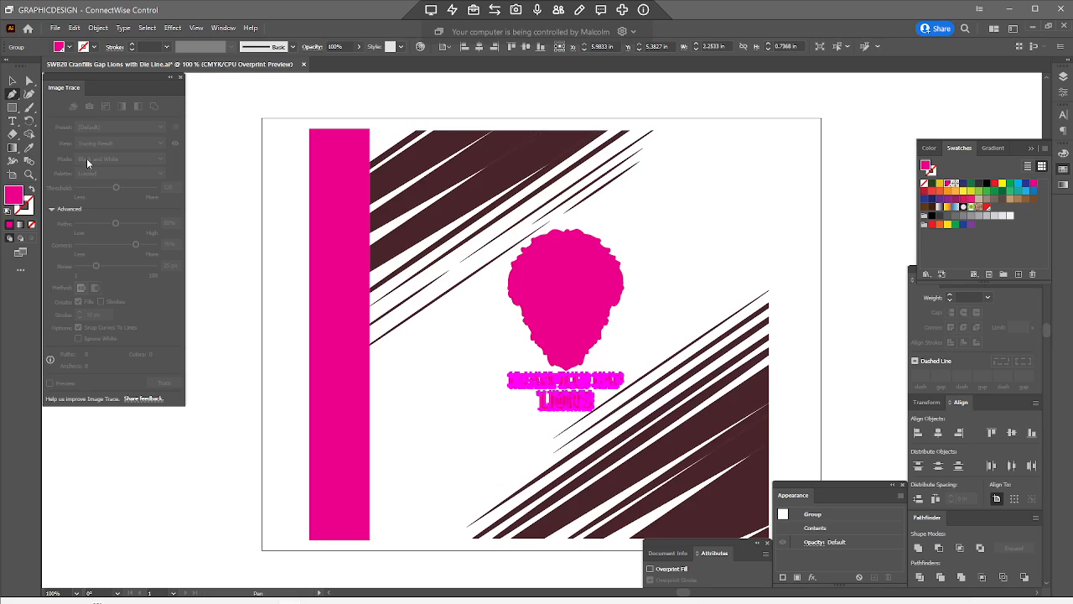
key("y")
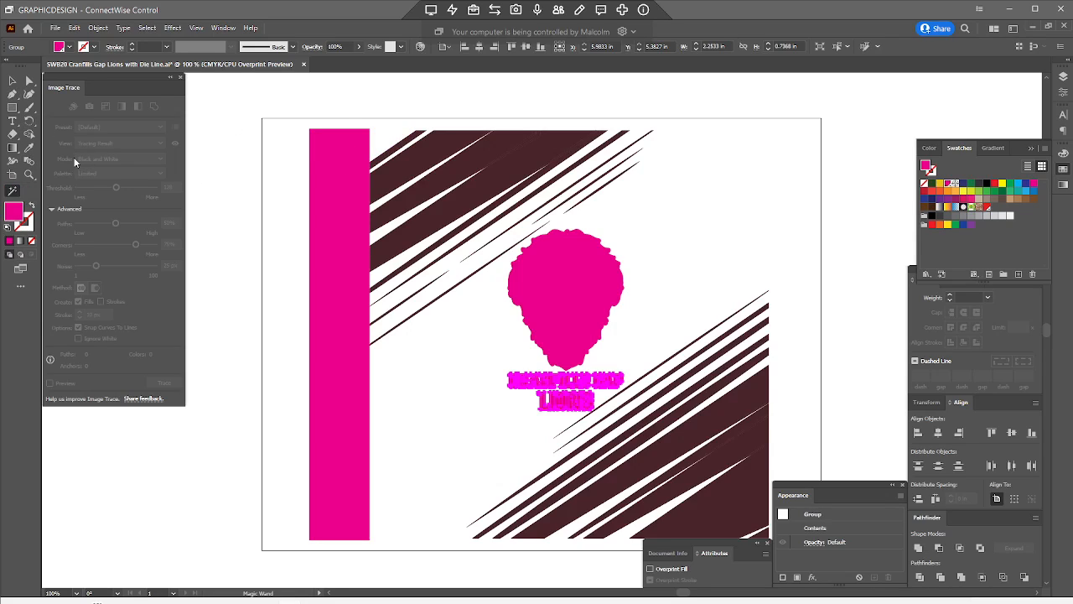
left_click(390, 148)
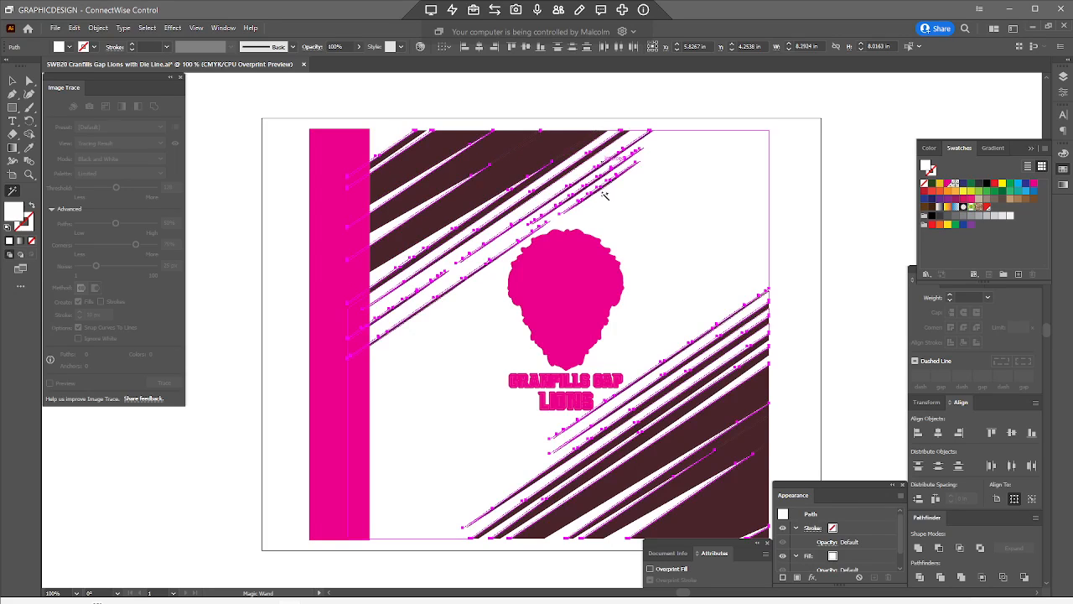
left_click(13, 83)
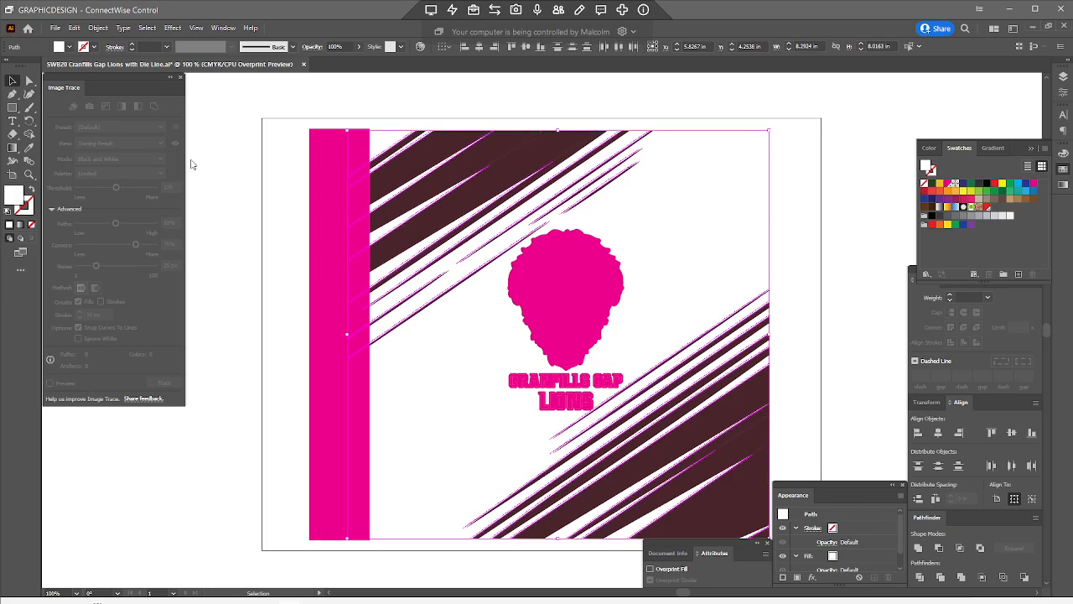
left_click(222, 189)
left_click(425, 166)
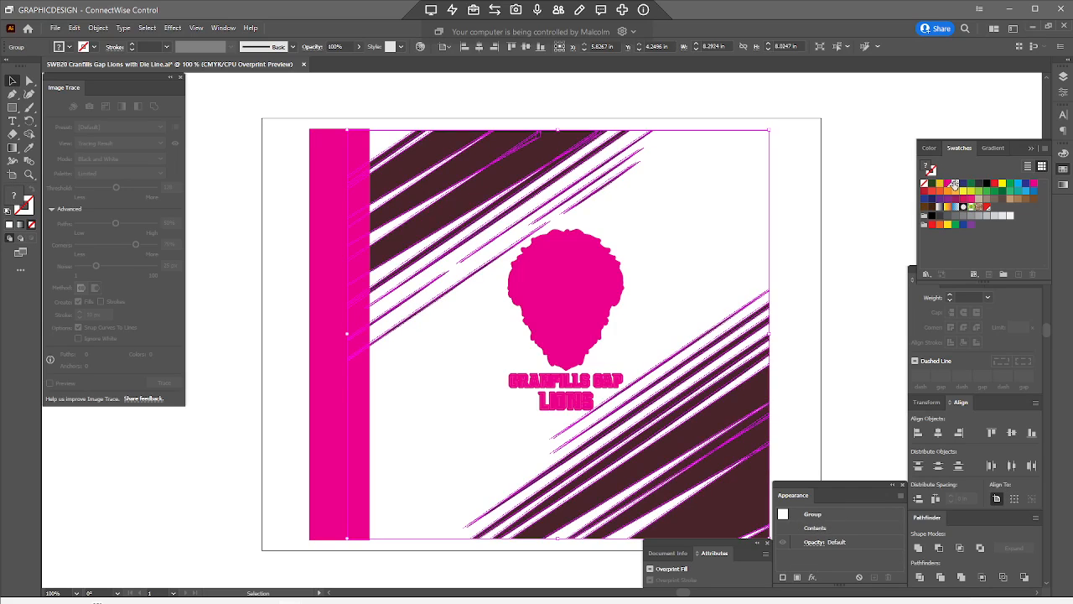
left_click(950, 183)
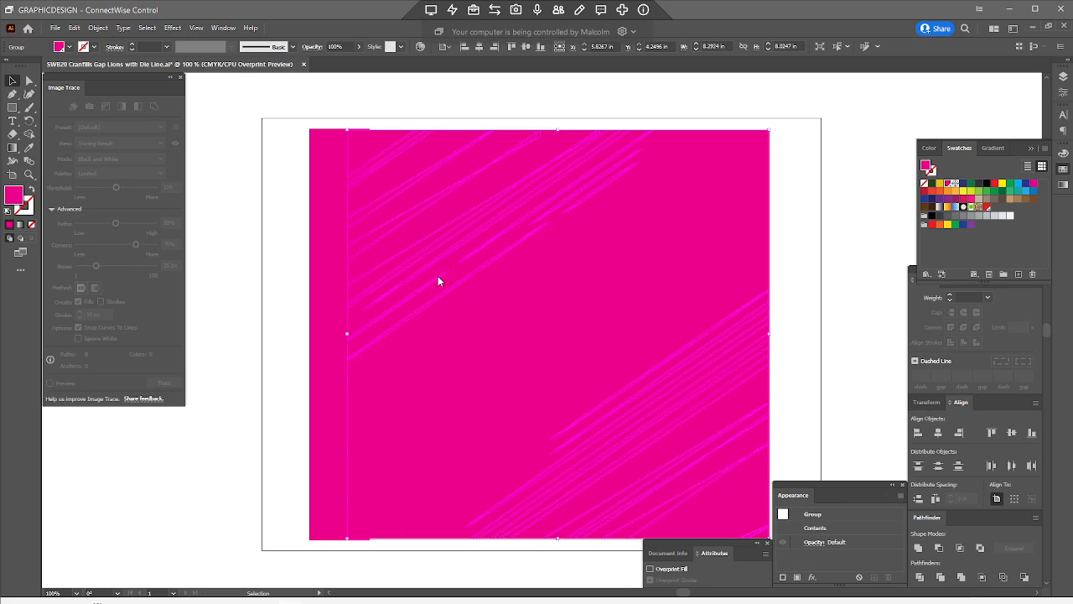
key("ctrl+z")
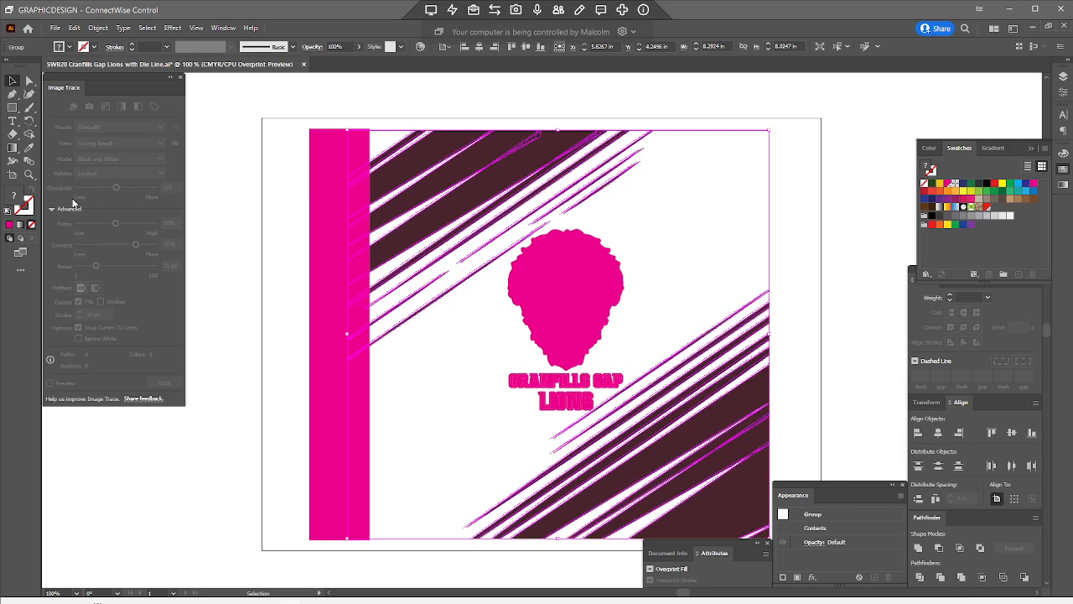
left_click(228, 151)
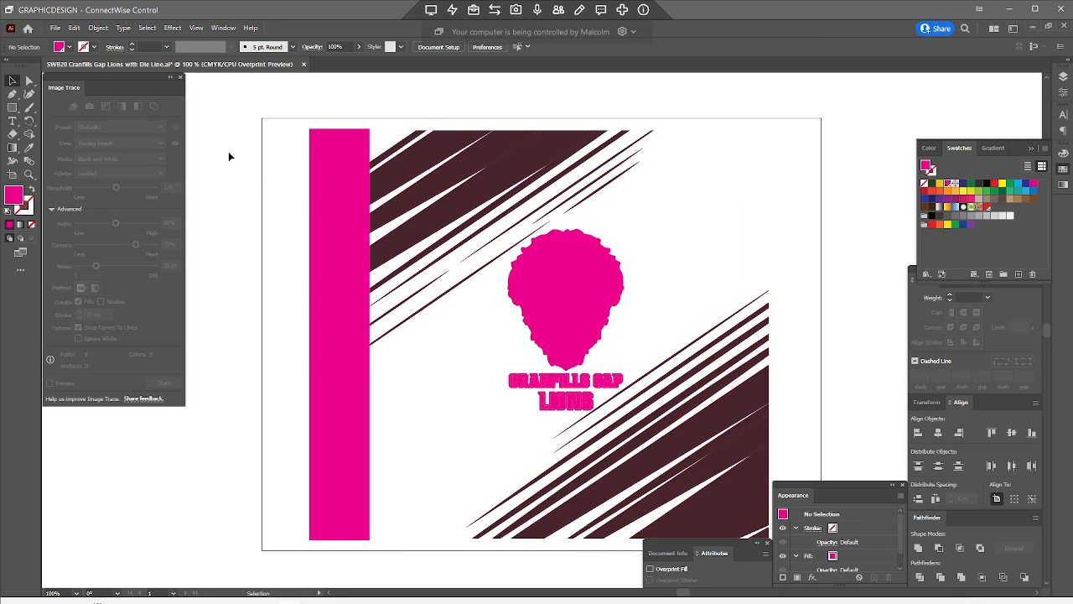
Step: Select all white-filled stripe paths with the Magic Wand and fill them with the White spot swatch
key("y")
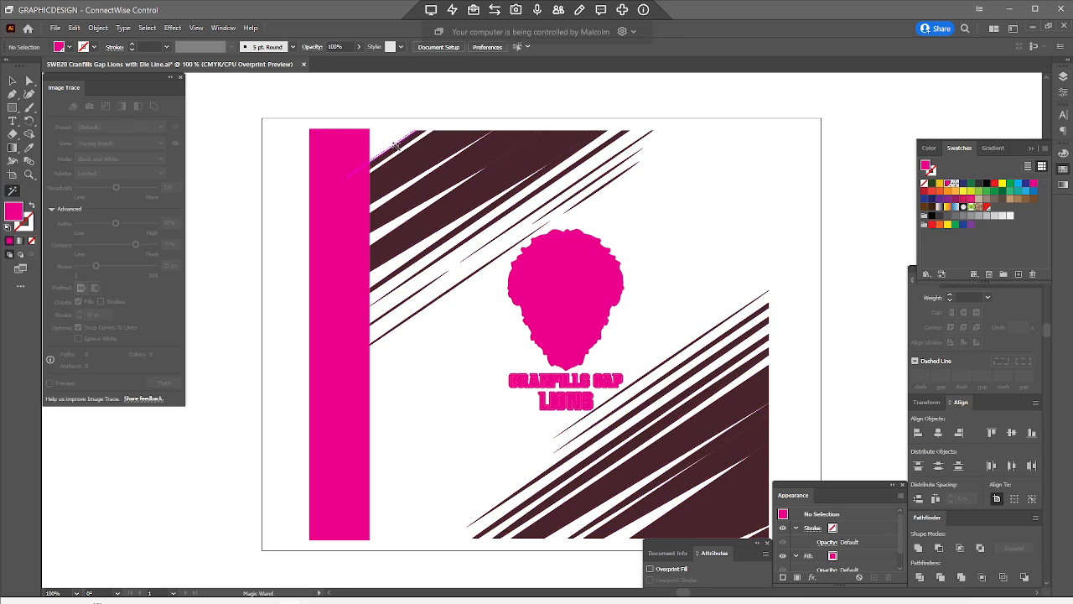
left_click(396, 146)
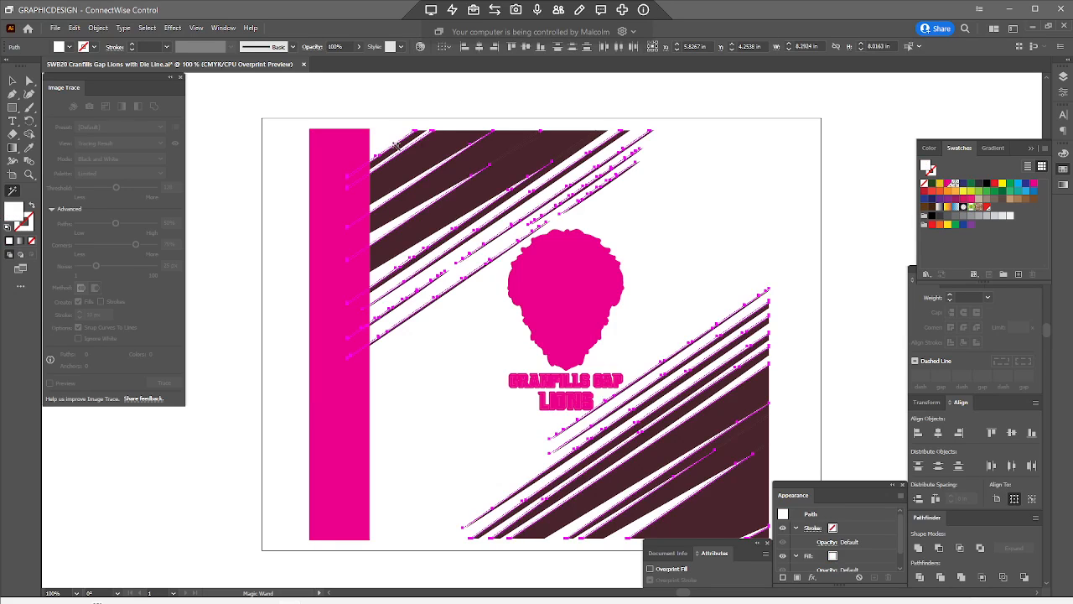
left_click(948, 183)
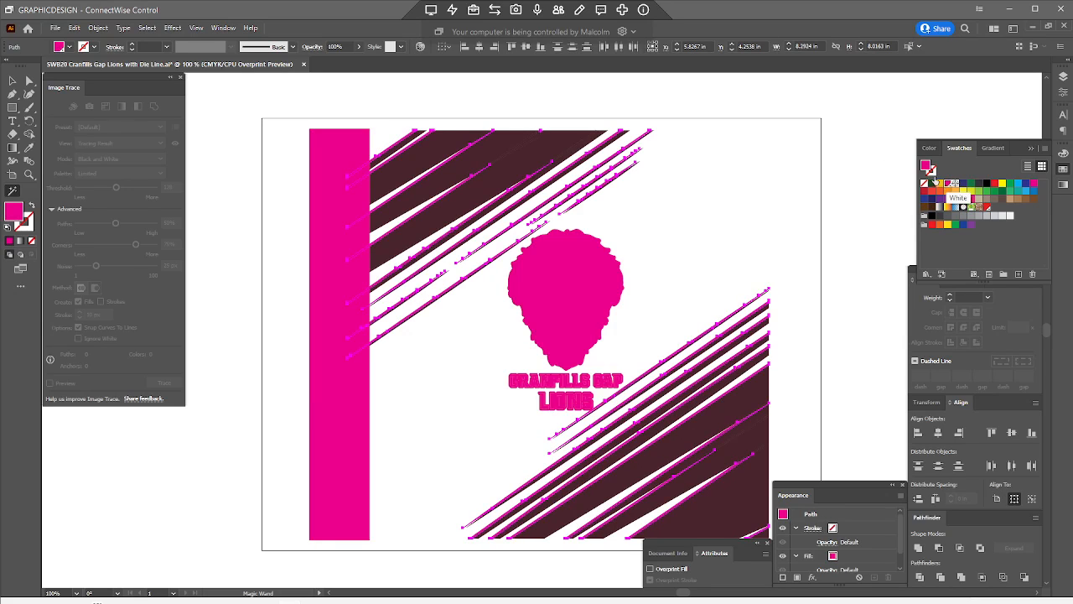
left_click(611, 90)
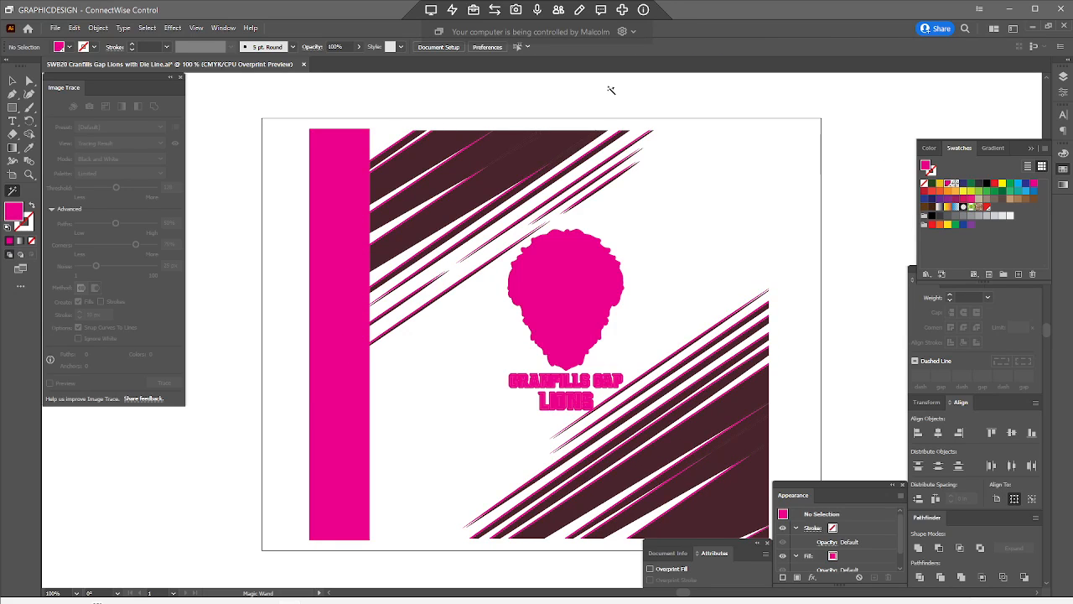
Step: Select all maroon stripe paths with the Magic Wand and fill them with the White spot swatch
left_click(416, 166)
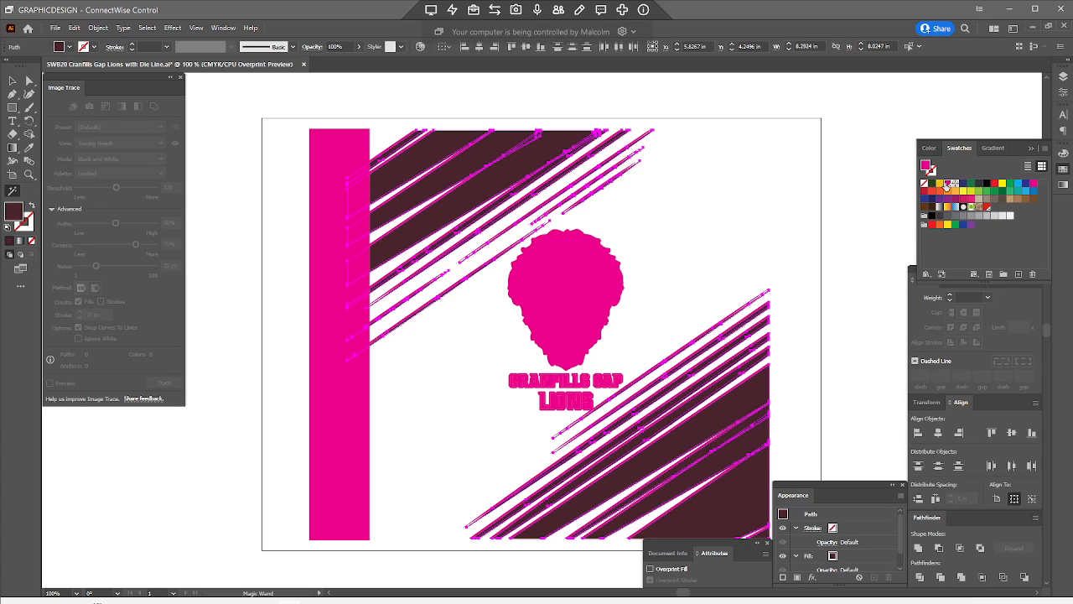
left_click(948, 182)
left_click(11, 82)
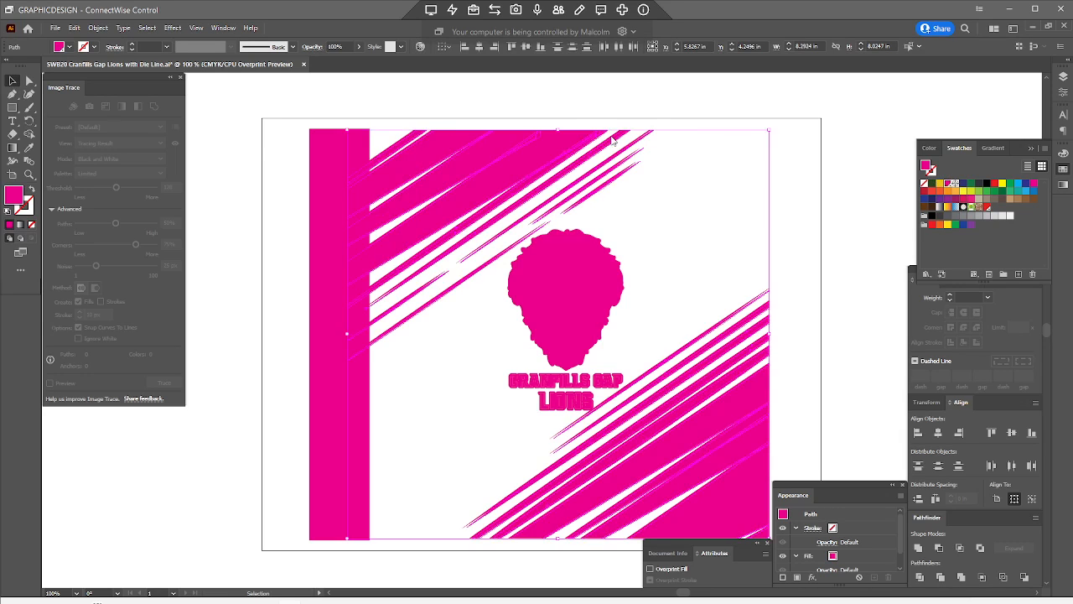
left_click(863, 147)
Step: Select all artwork on the White layer and turn on Overprint Fill for it
left_click(1063, 77)
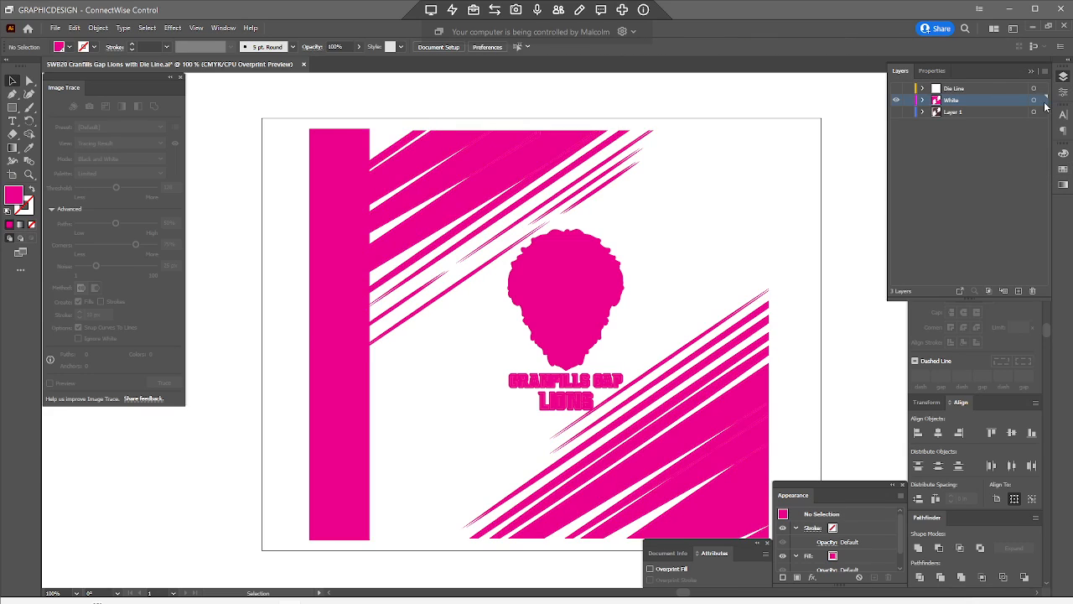
left_click(1043, 100)
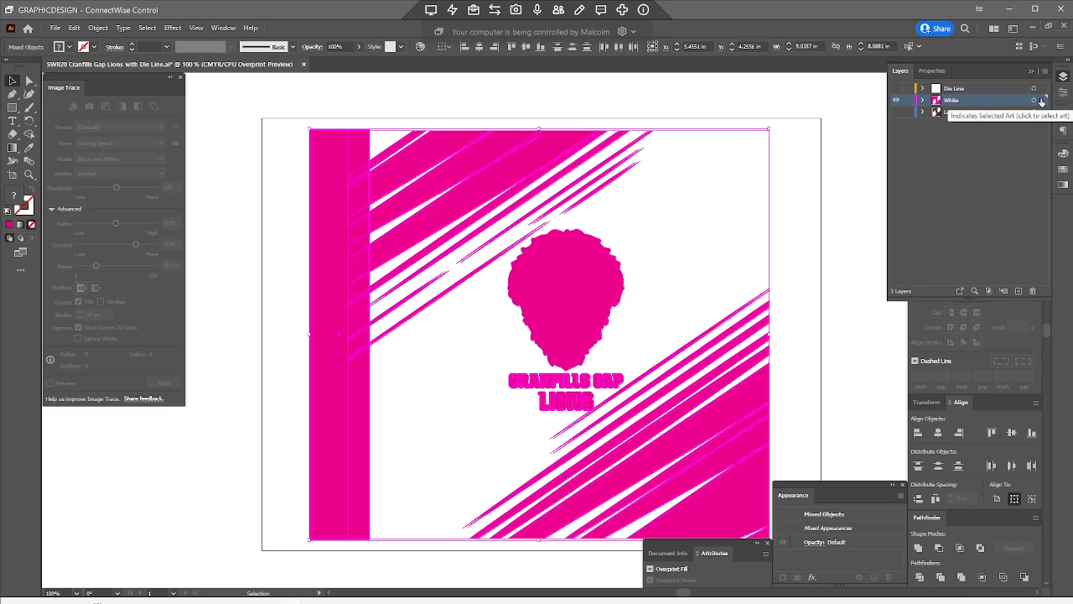
left_click(651, 571)
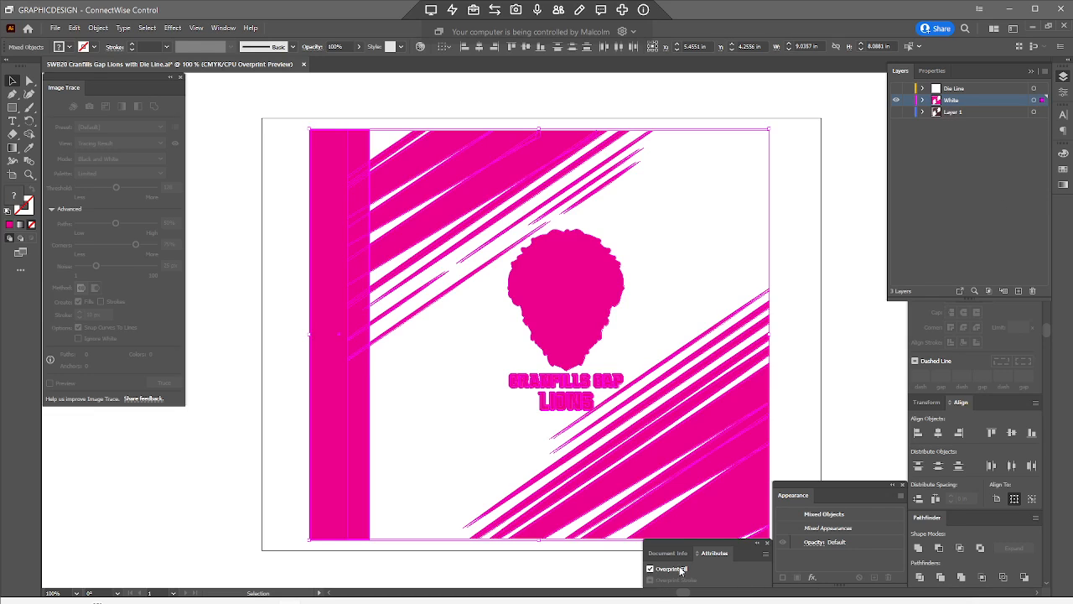
Step: Show Layer 1 and the Die Line layer together with the White layer
left_click(897, 113)
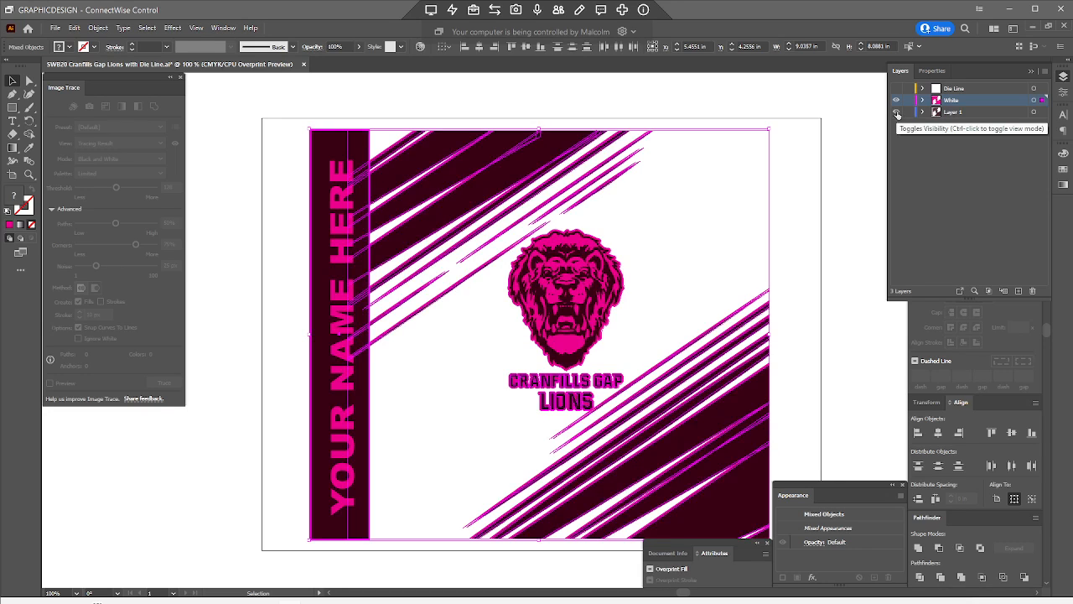
left_click(827, 269)
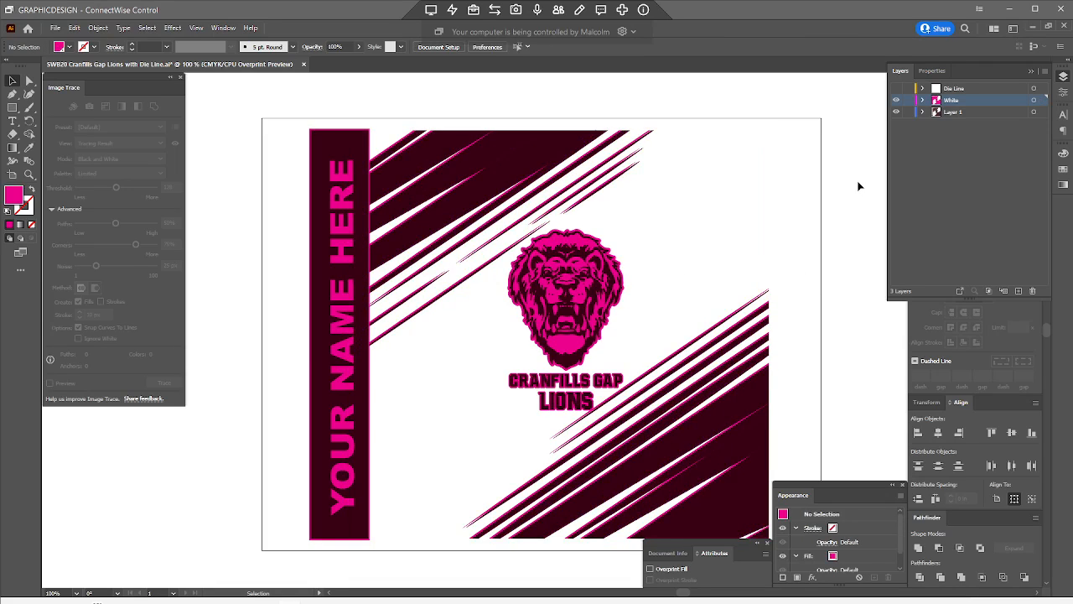
left_click(897, 88)
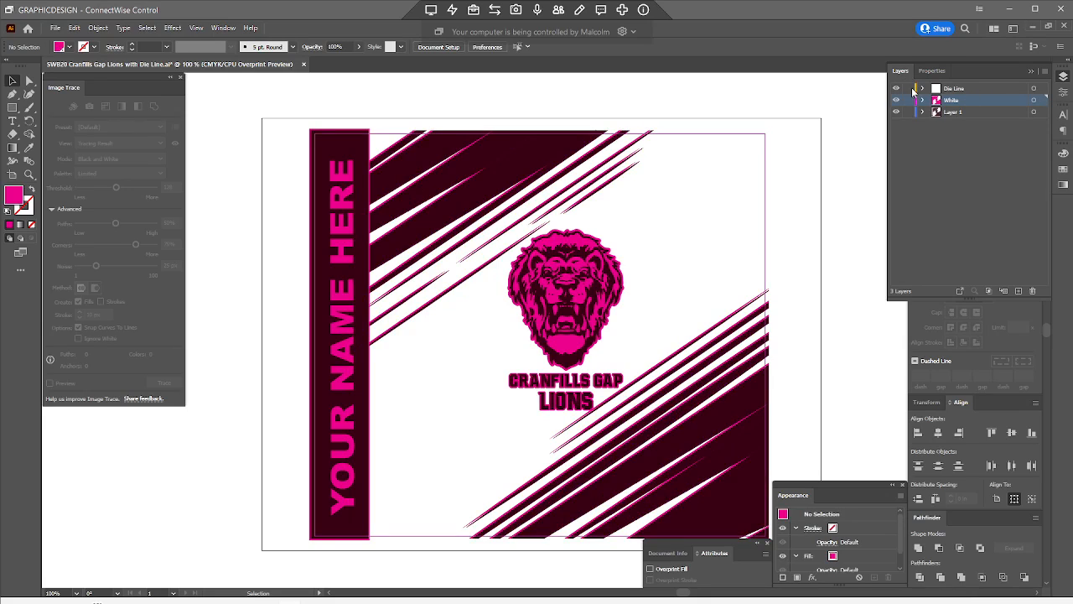
left_click(55, 27)
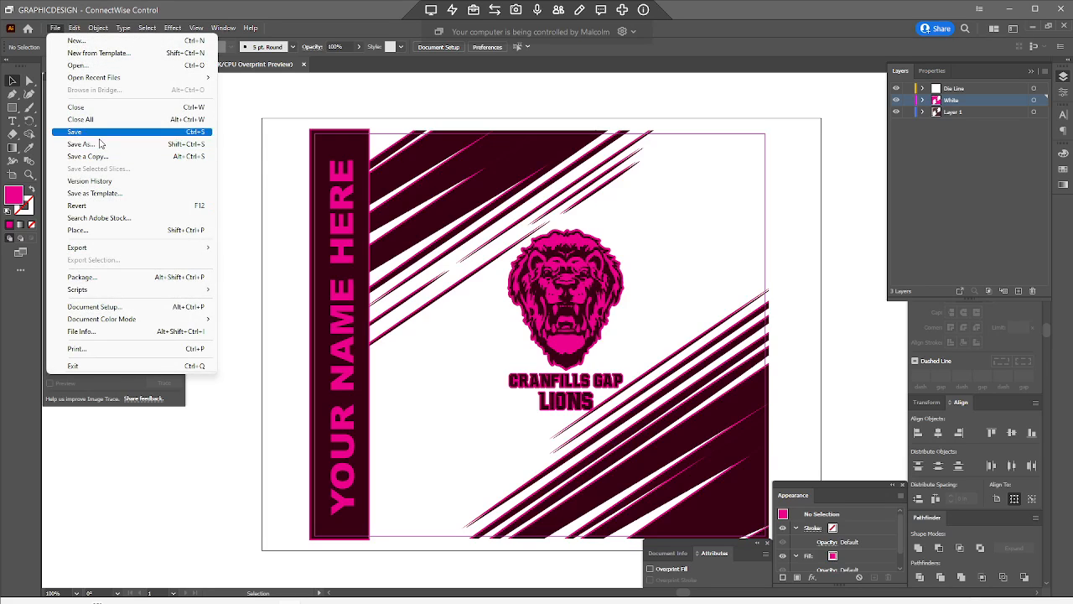
left_click(236, 144)
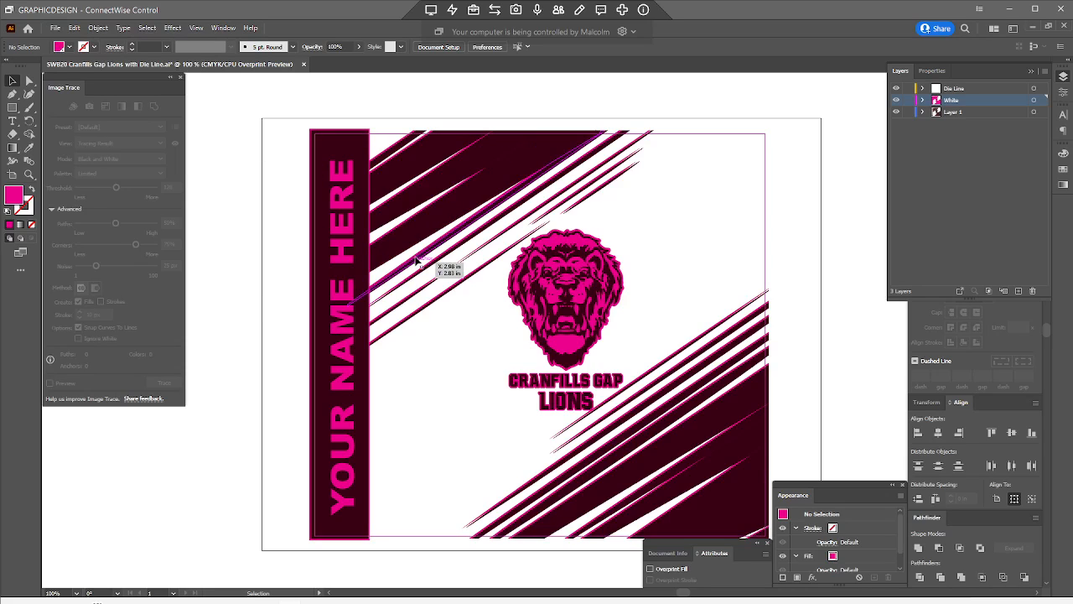
Step: Expand Layer 1 and hide its YOUR NAME HERE text object
left_click(923, 112)
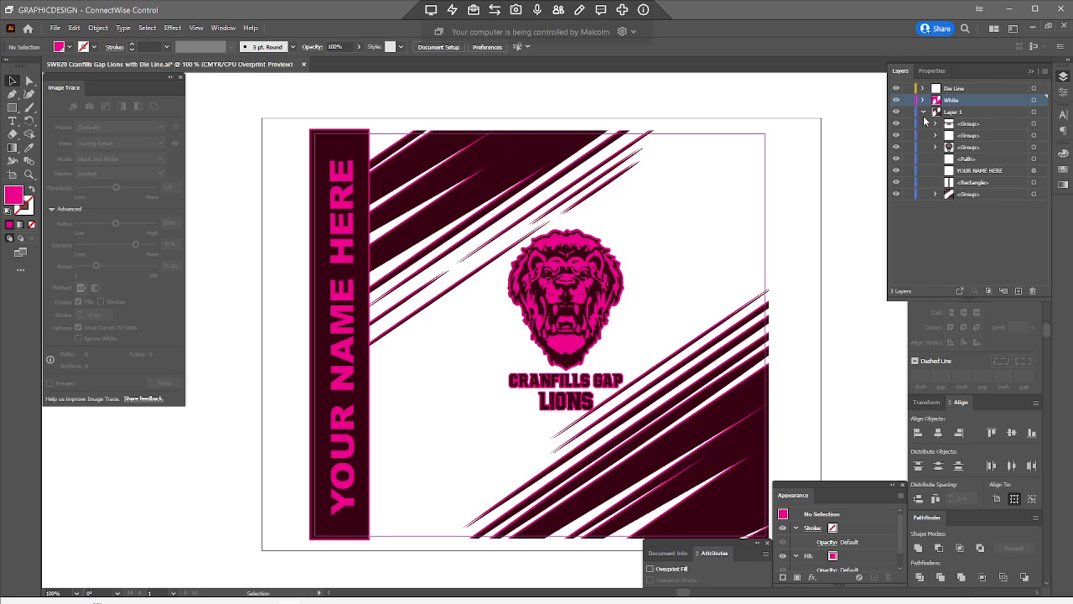
left_click(897, 171)
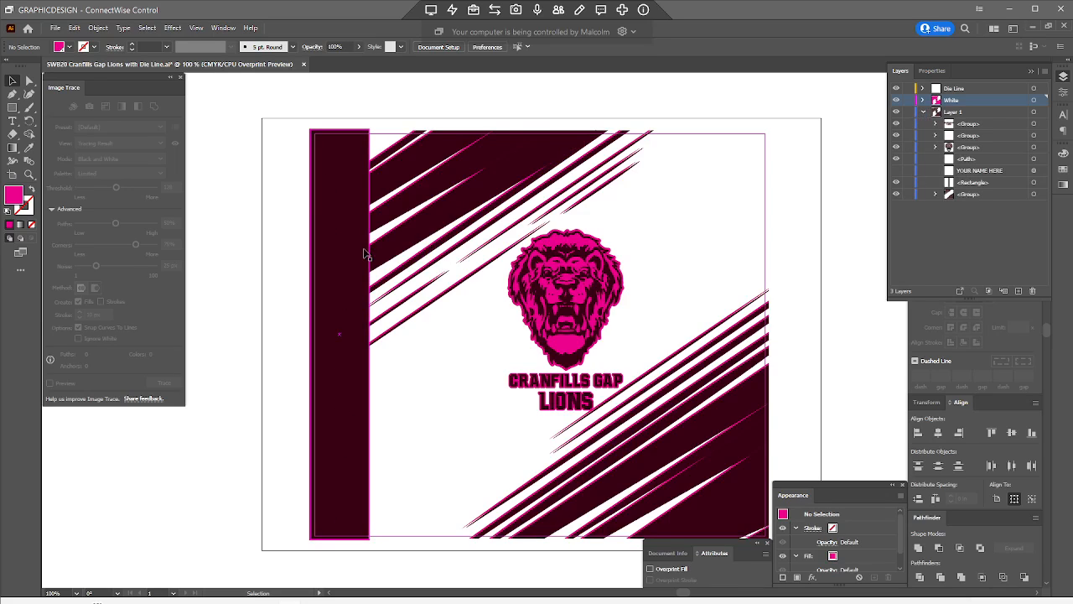
left_click(897, 171)
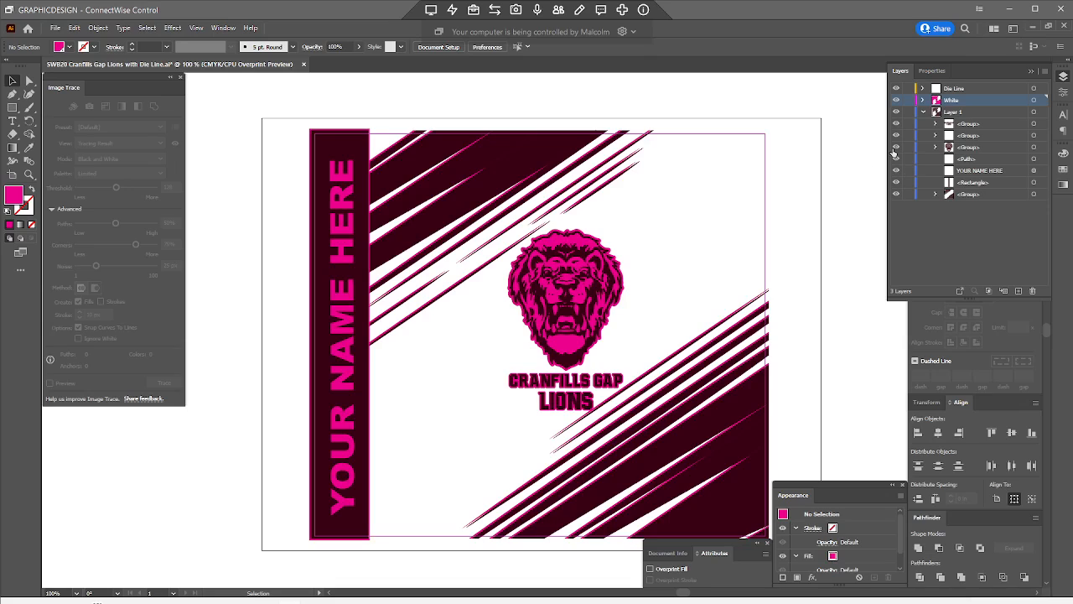
left_click(896, 172)
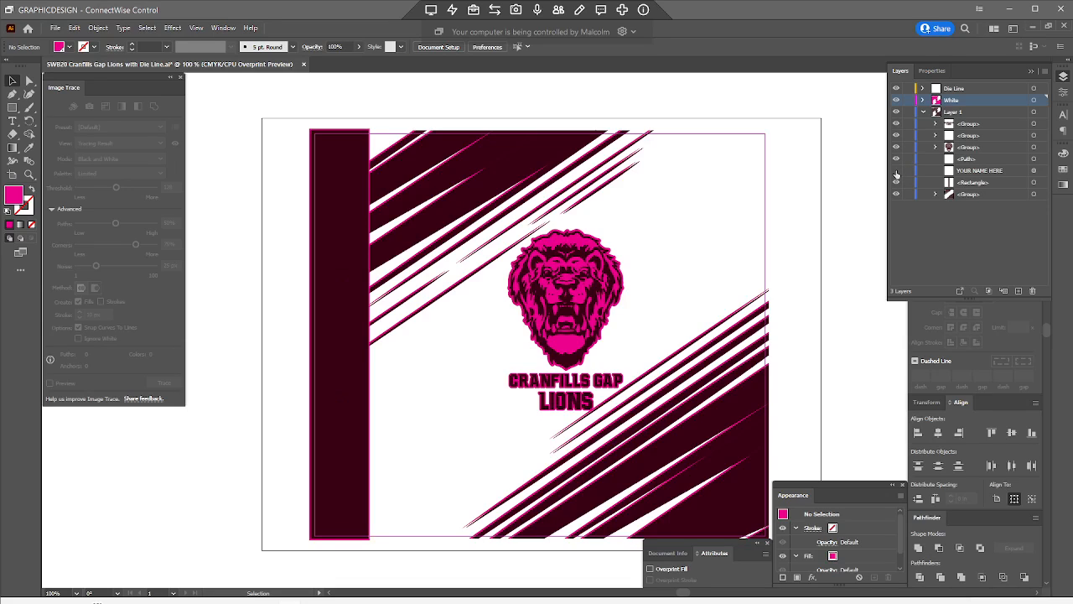
Step: Save the document as an Adobe PDF named SWB20 Cranfills Gap Lions with Die Line, replacing the existing file
left_click(53, 27)
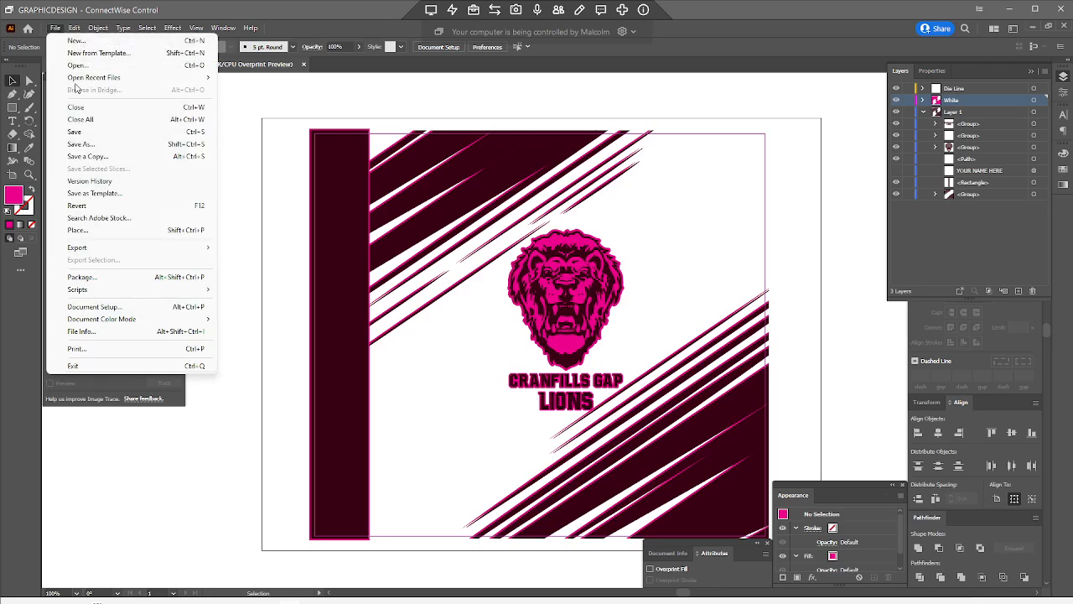
left_click(82, 145)
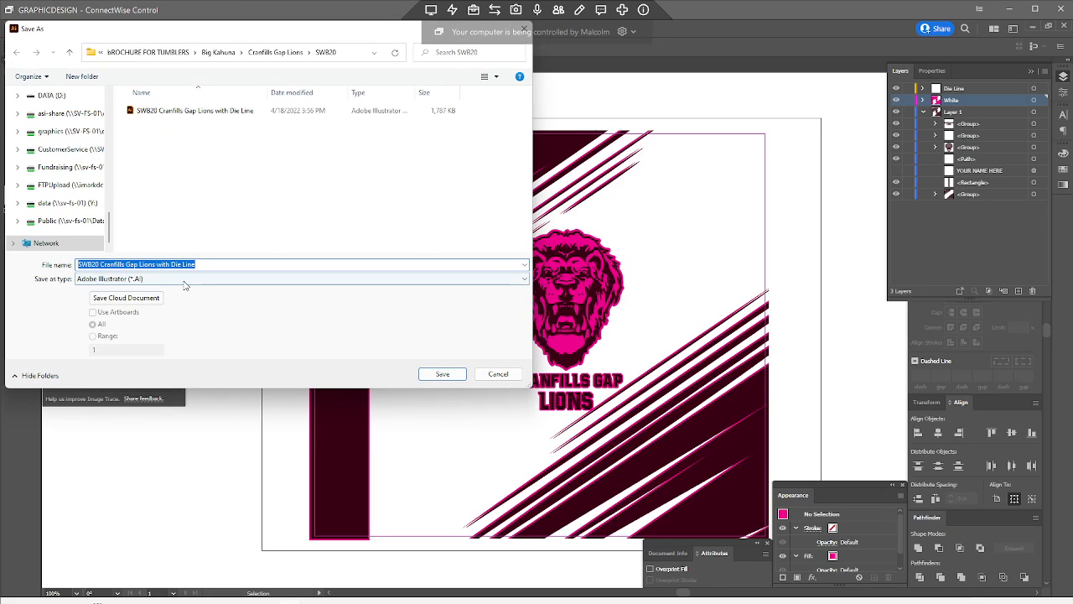
left_click(152, 280)
left_click(126, 300)
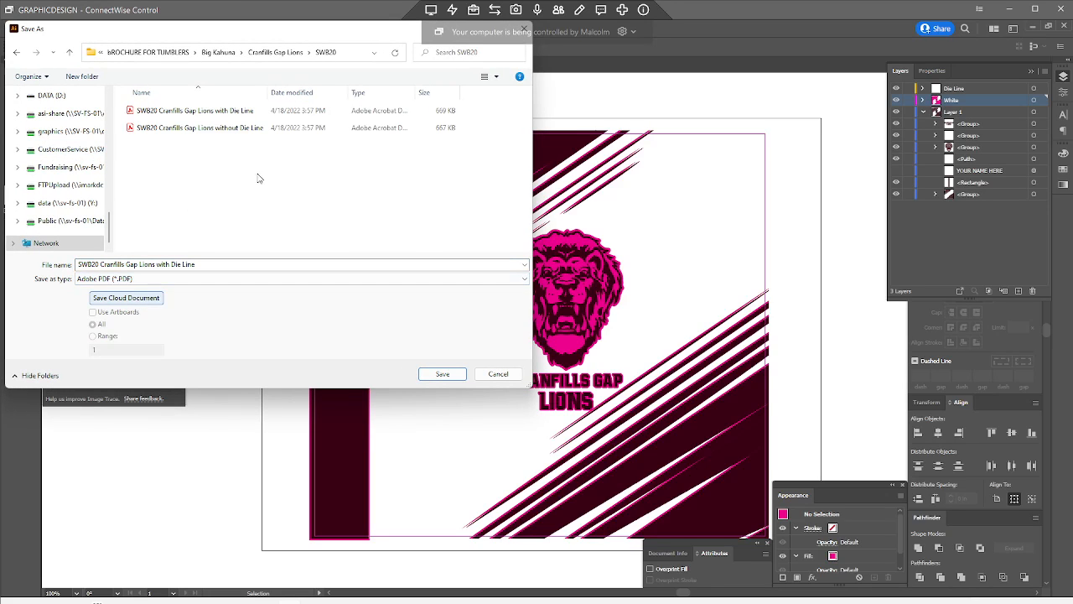
left_click(210, 114)
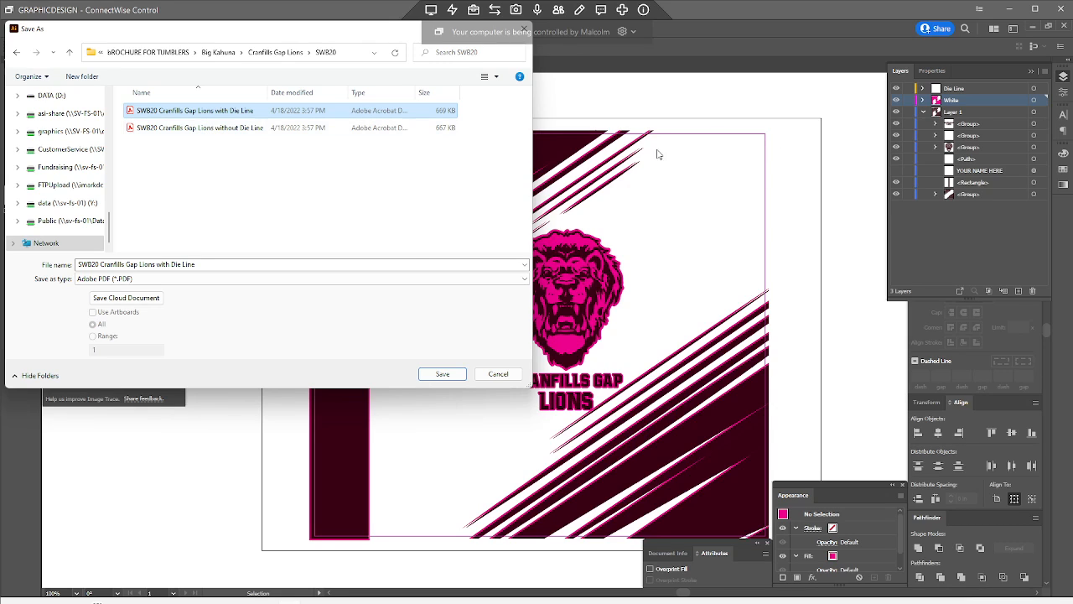
left_click(442, 375)
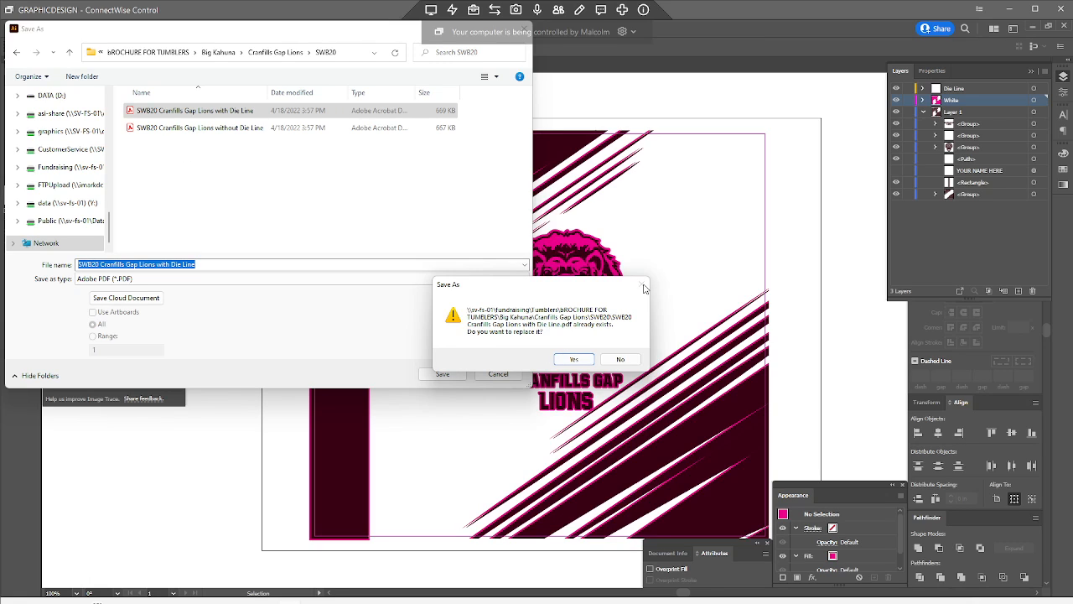
left_click(574, 359)
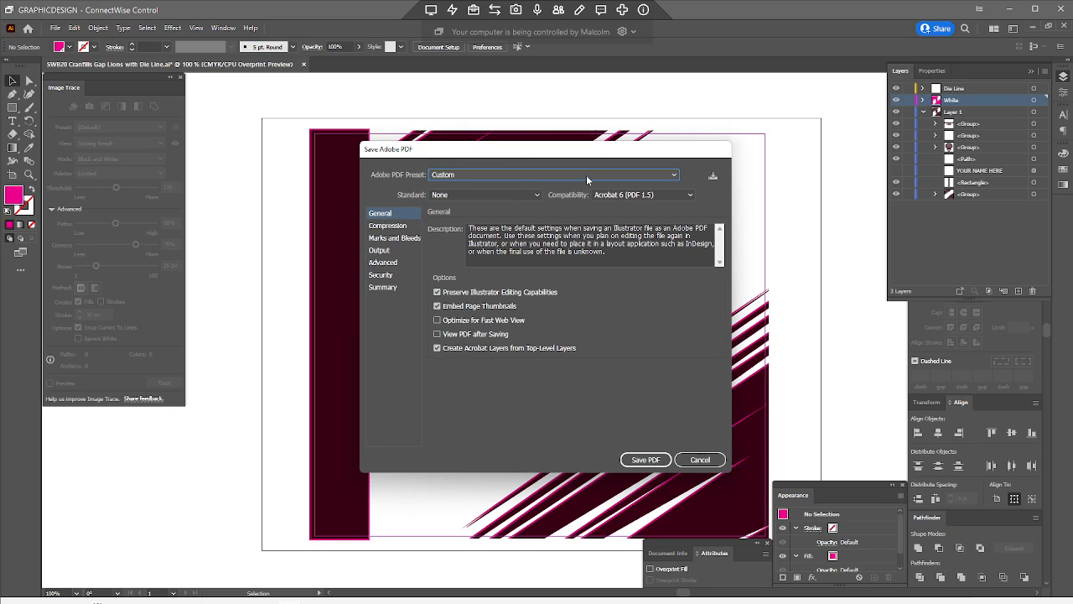
Step: Choose the PDF/X-4:2008 preset for the die-line version and save the PDF
left_click(670, 175)
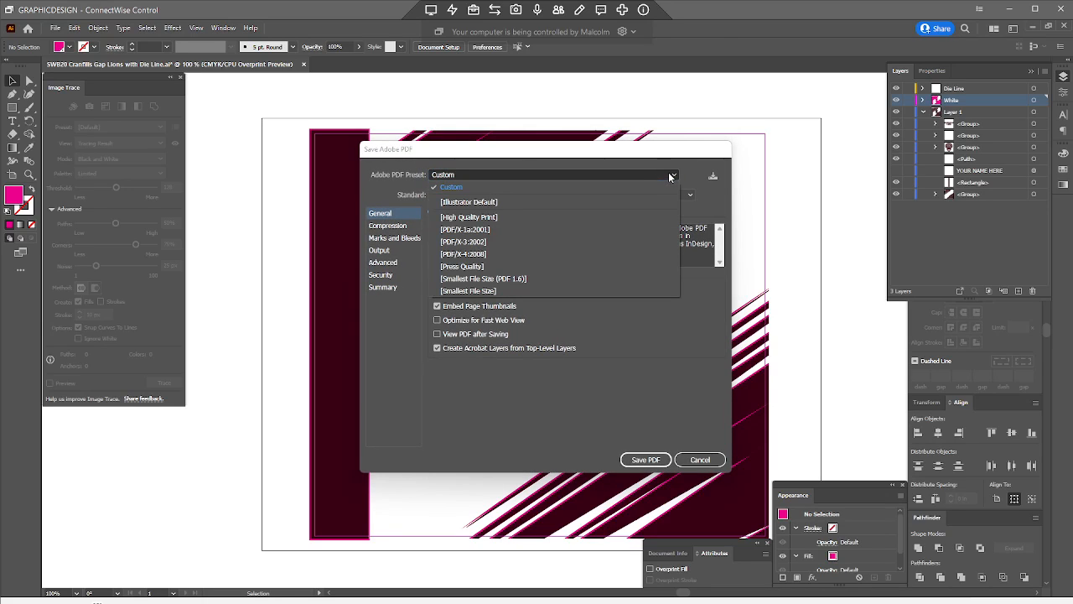
left_click(467, 254)
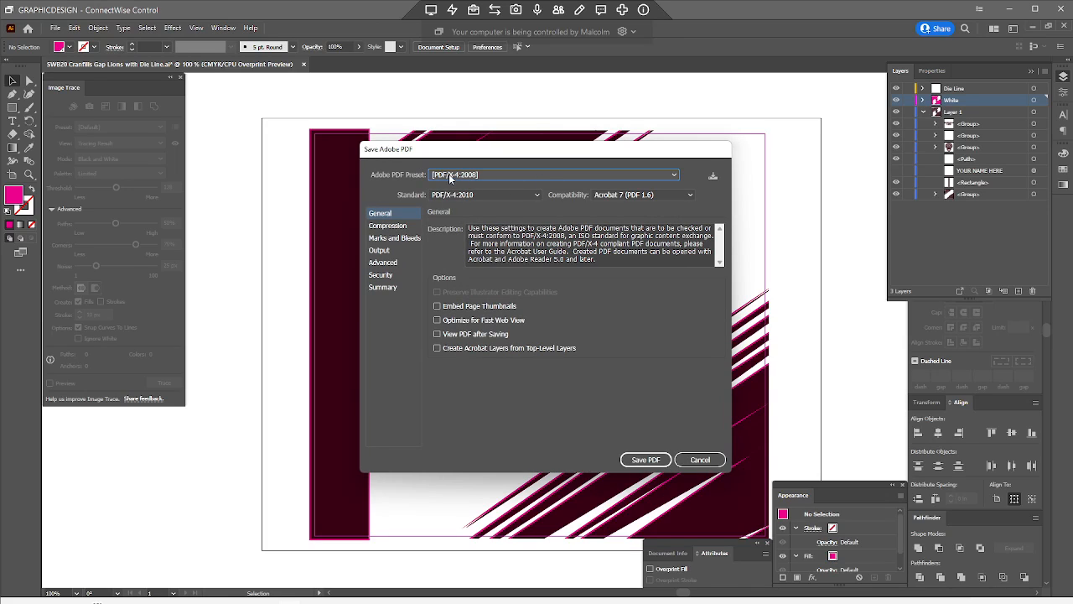
left_click(534, 176)
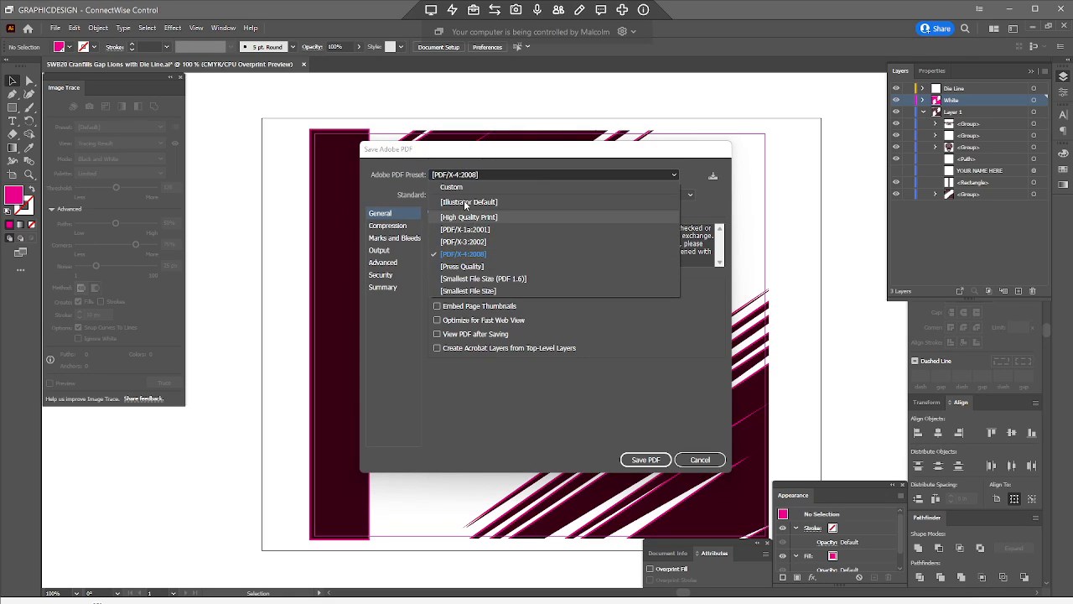
left_click(619, 174)
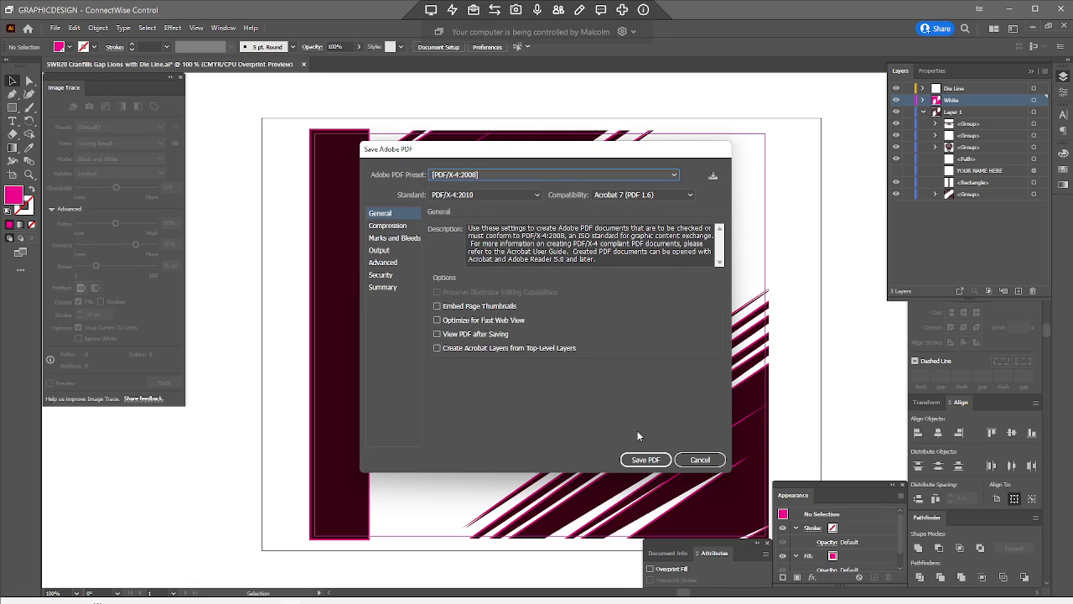
left_click(643, 458)
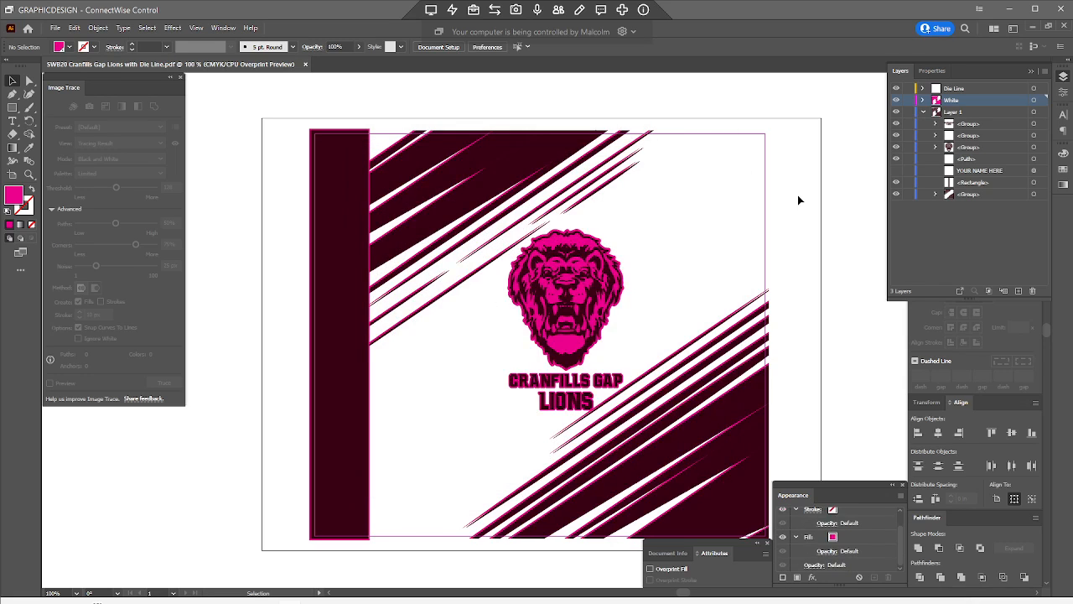
Step: Hide the Die Line layer, collapse Layer 1, and save as Adobe PDF SWB20 Cranfills Gap Lions without Die Line, replacing the existing file
left_click(896, 89)
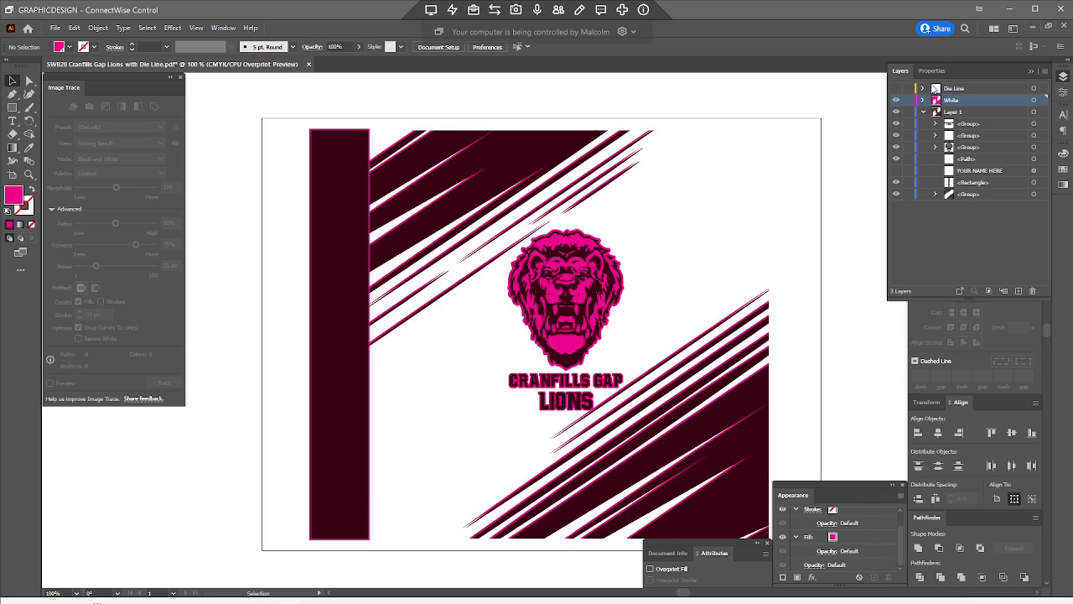
left_click(923, 112)
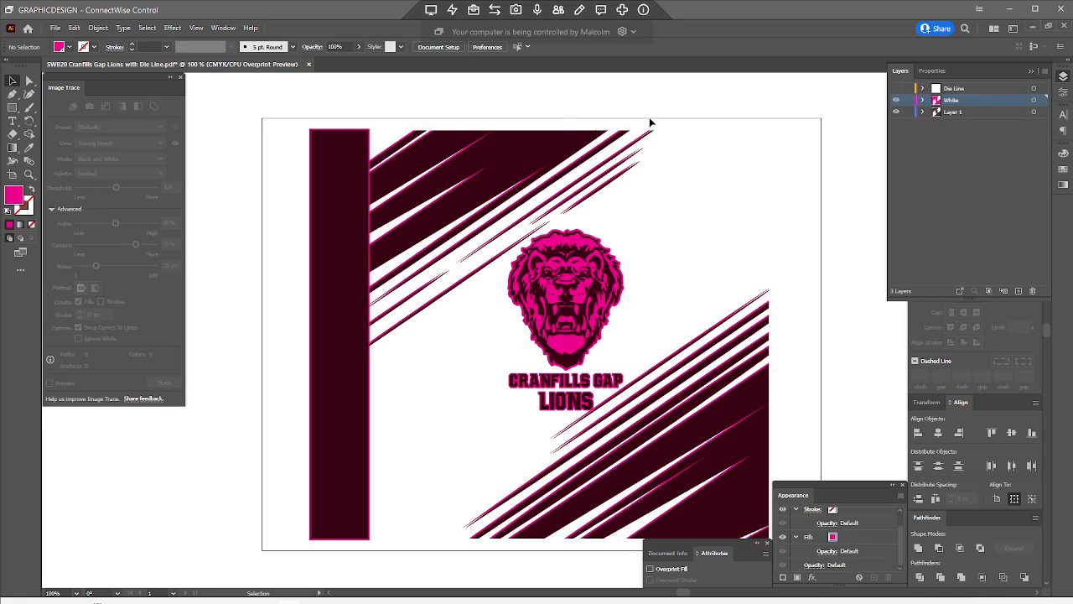
left_click(54, 27)
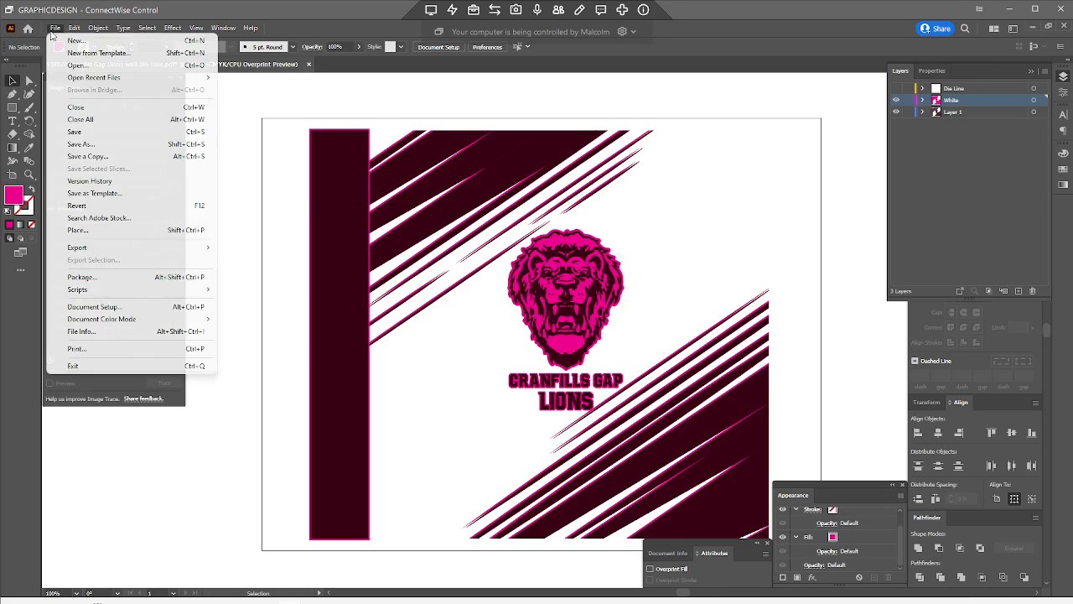
left_click(82, 143)
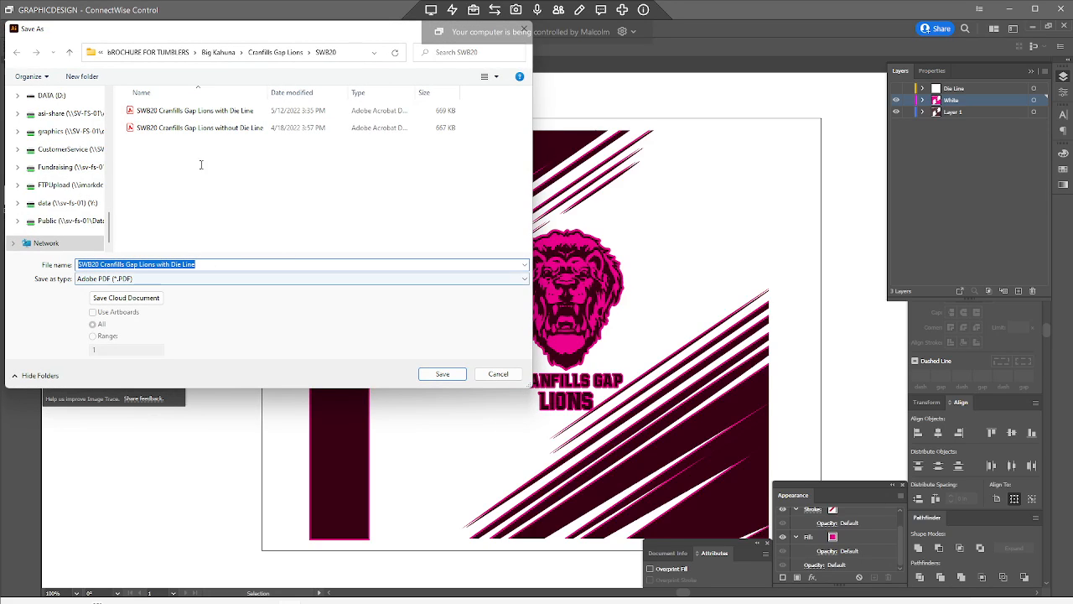
left_click(209, 129)
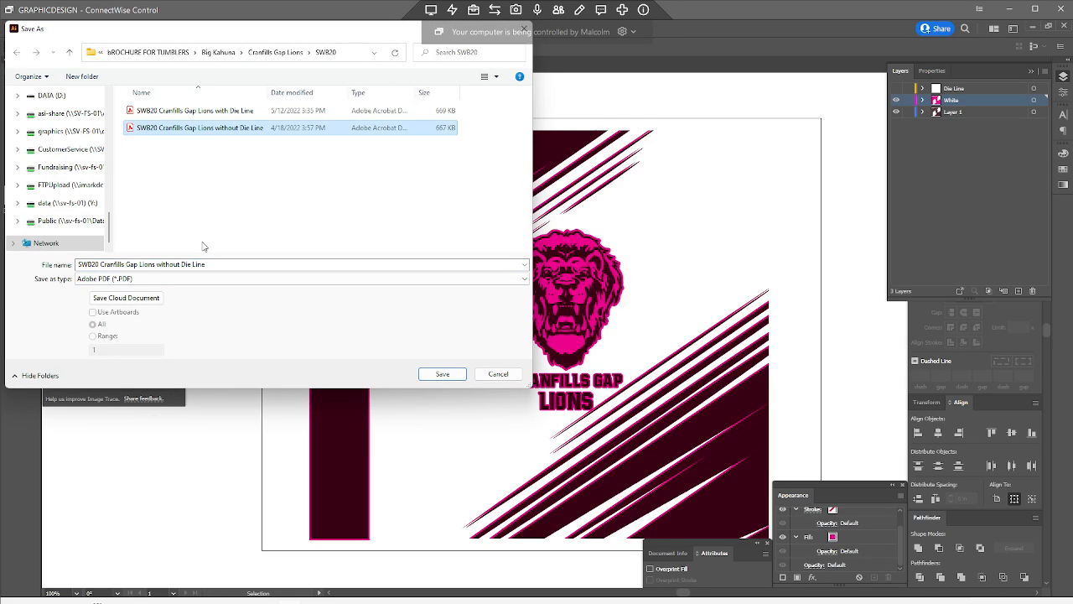
left_click(443, 374)
left_click(573, 358)
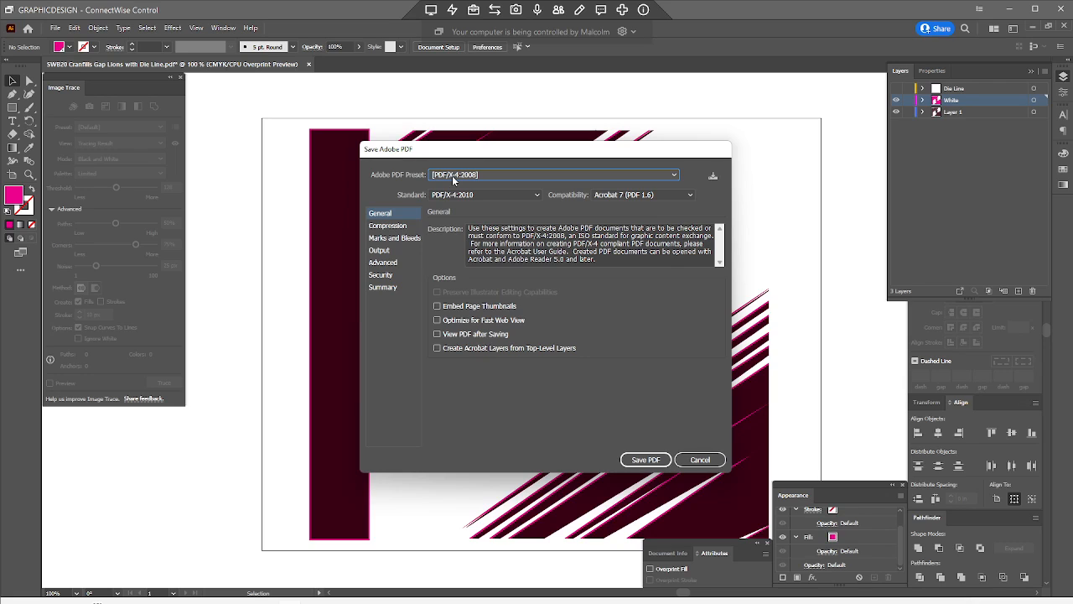
Step: Keep the PDF/X-4:2008 preset for the version without the die line and save the PDF
left_click(674, 176)
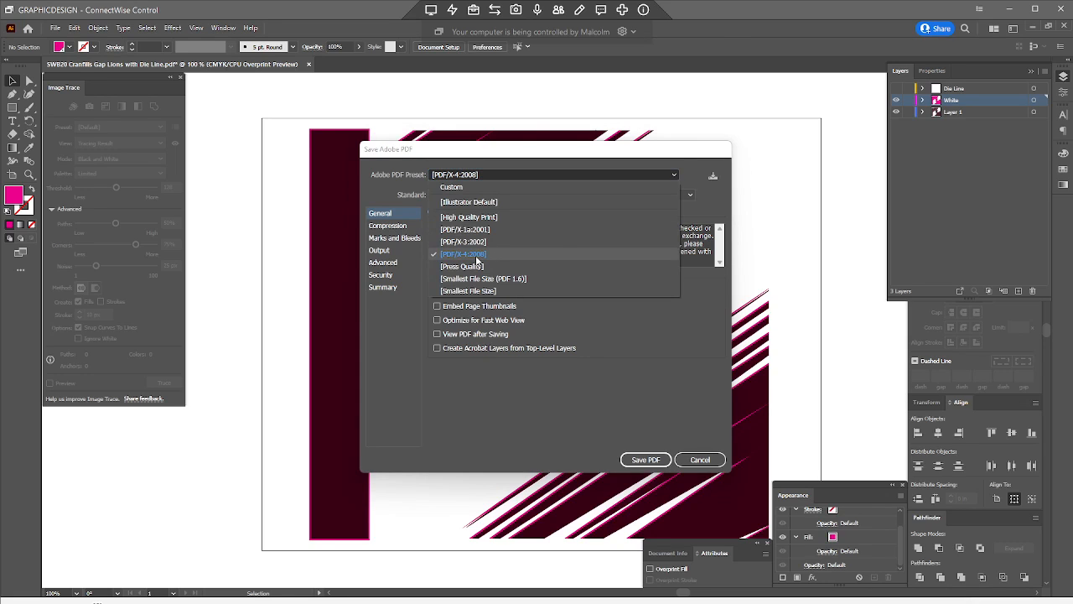
left_click(668, 149)
left_click(646, 460)
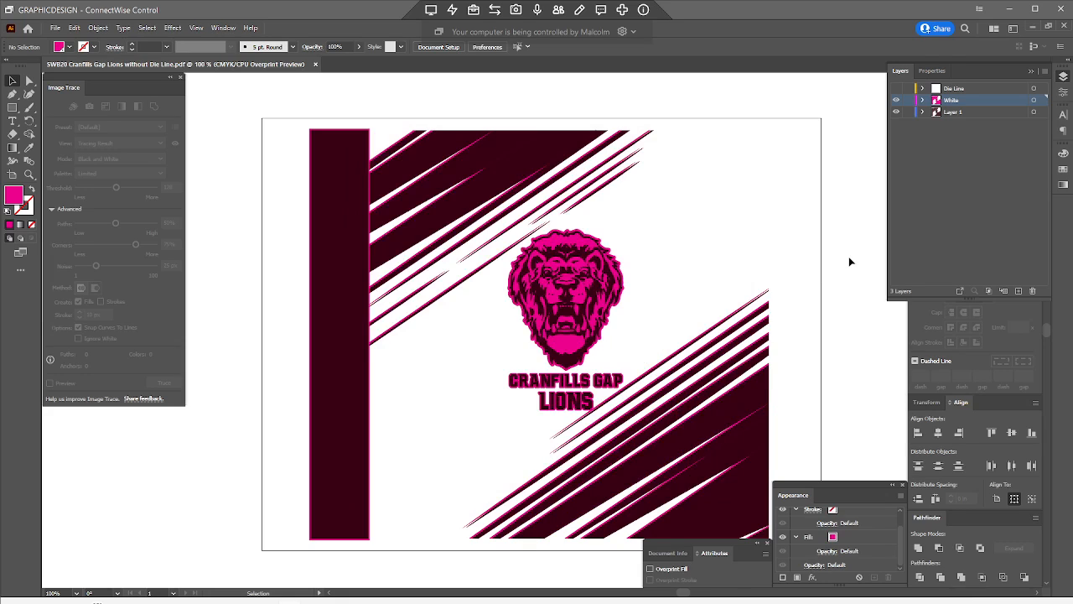
Step: Toggle the White layer's visibility and review the White swatch's name, color type, color mode and magenta value
left_click(897, 100)
left_click(897, 99)
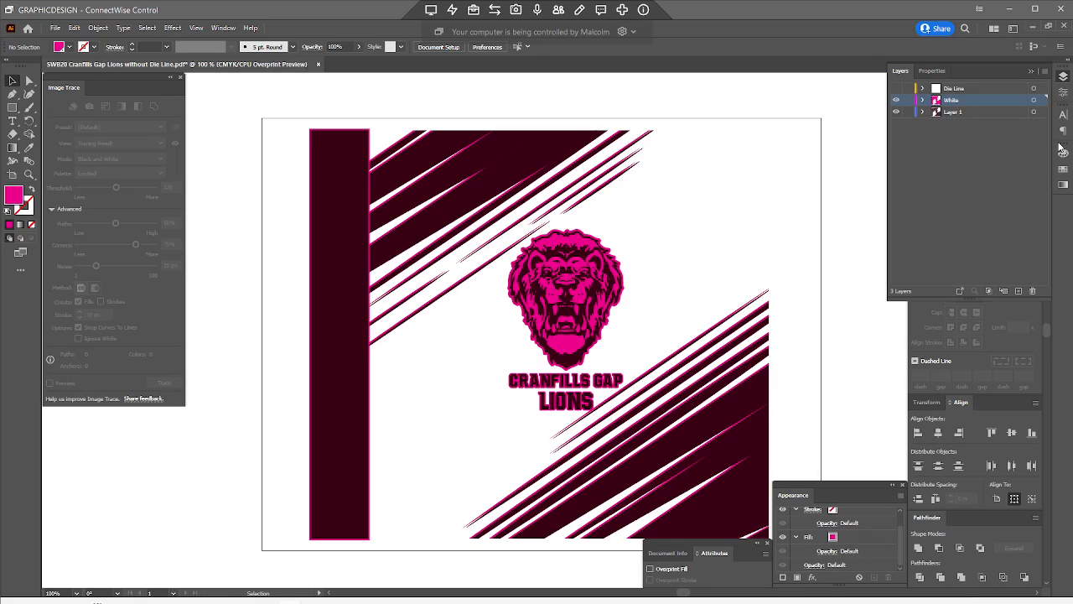
left_click(1064, 172)
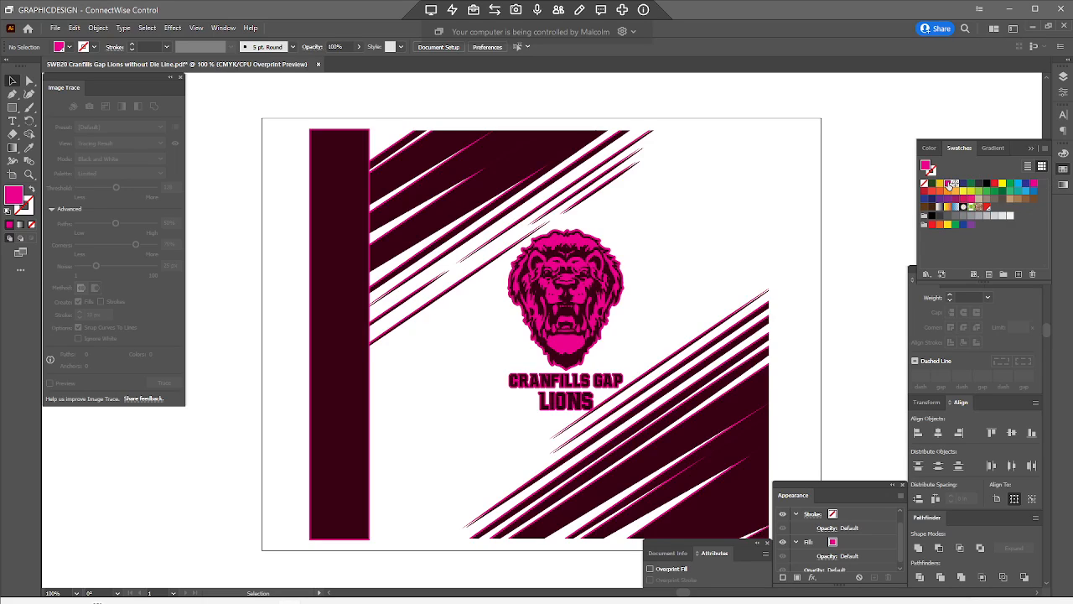
double_click(950, 184)
left_click(544, 247)
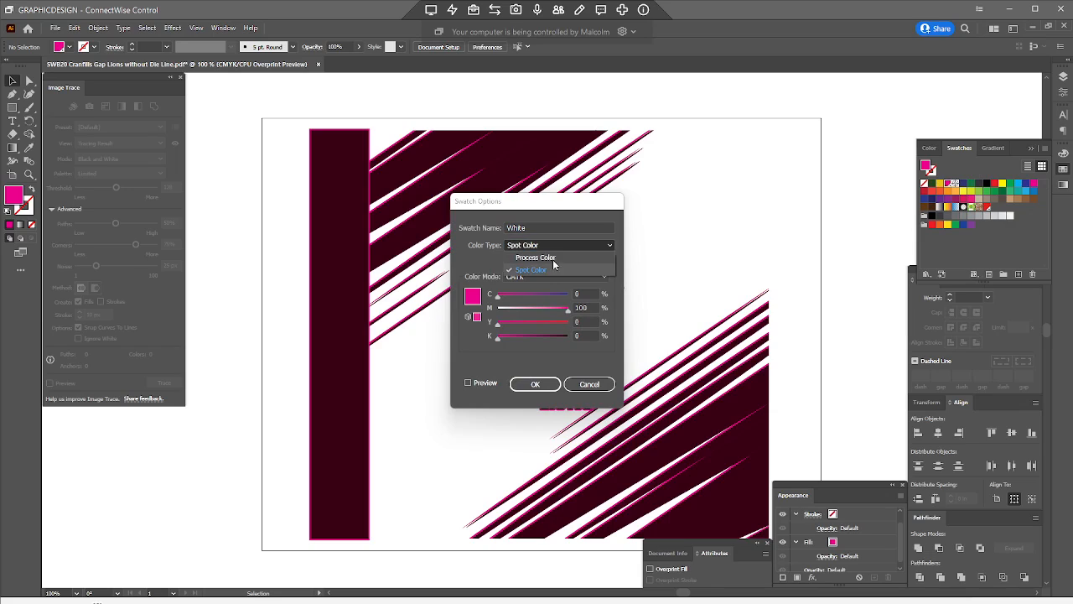
left_click(554, 257)
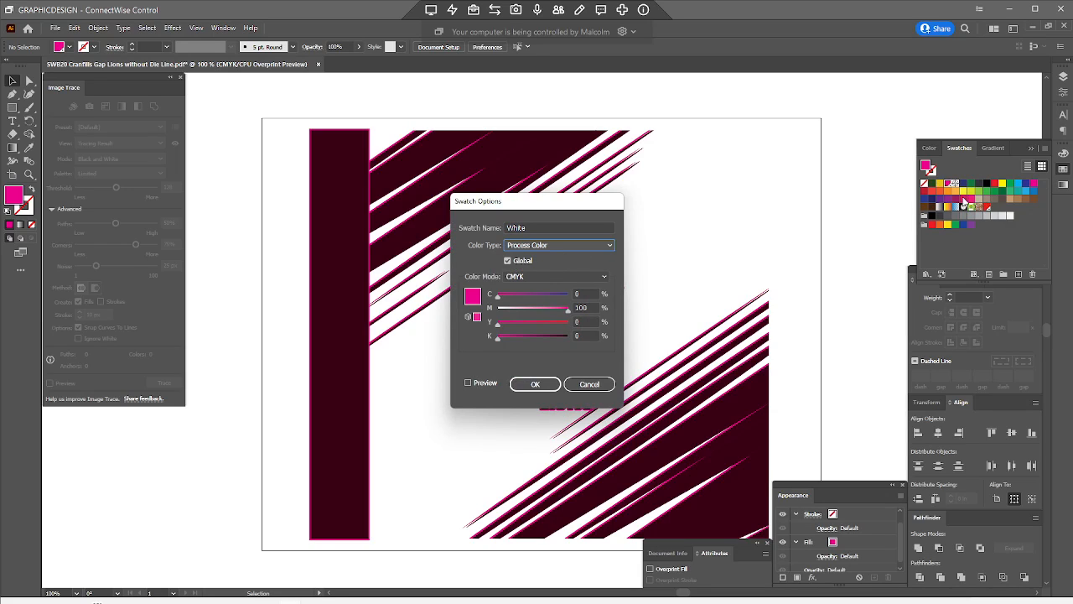
left_click(588, 250)
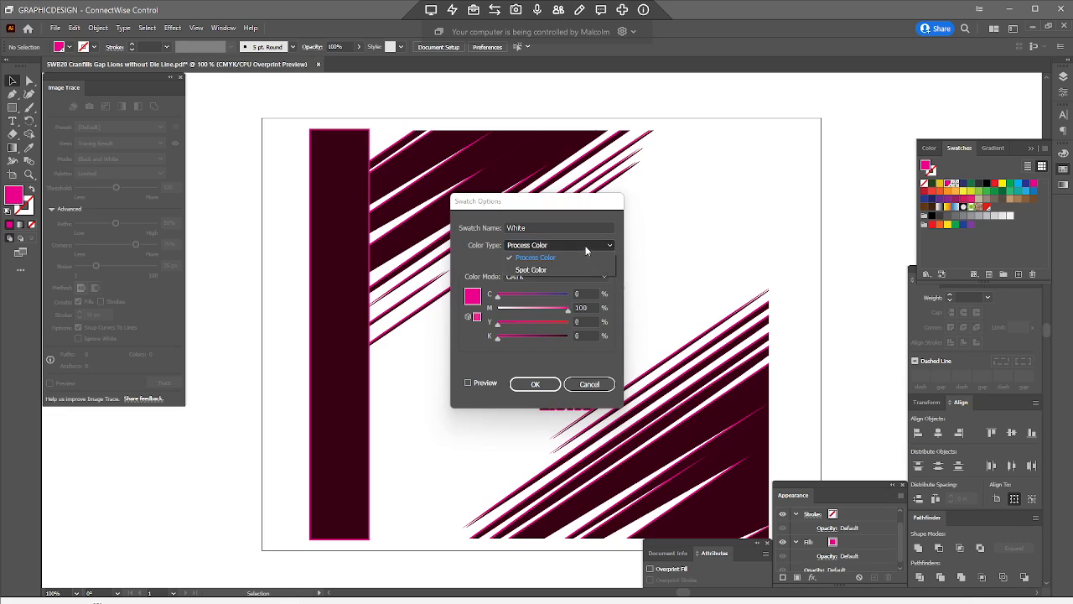
left_click(530, 272)
double_click(531, 227)
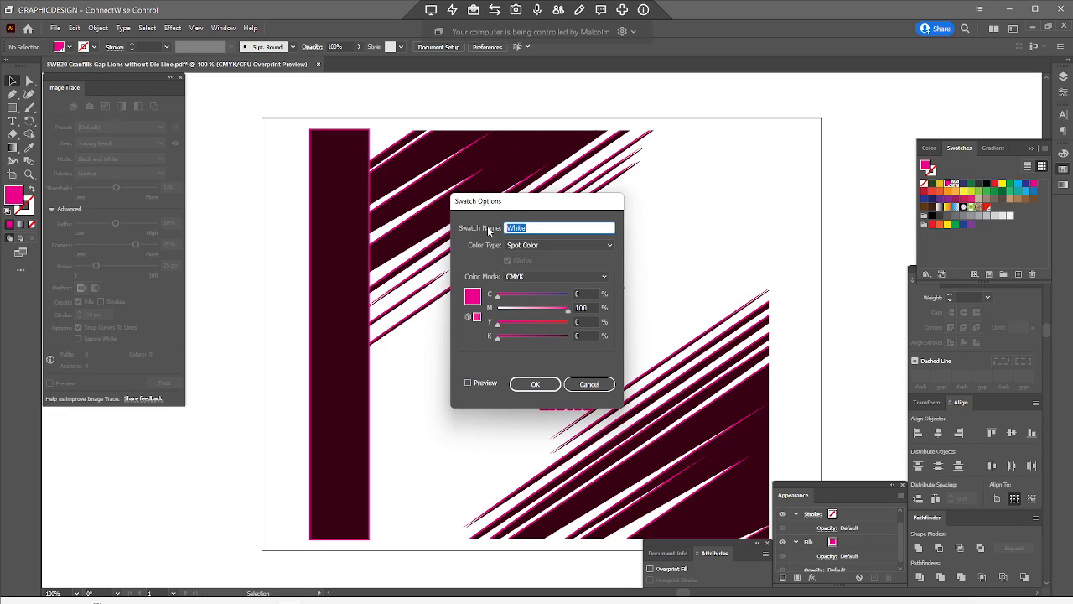
type("W")
left_click(543, 278)
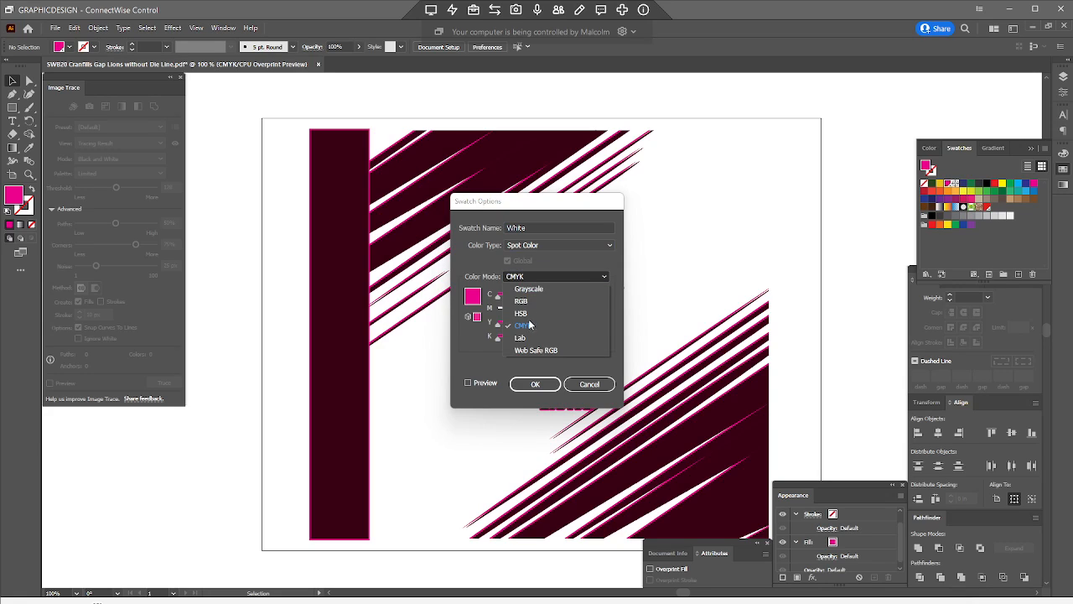
left_click(527, 327)
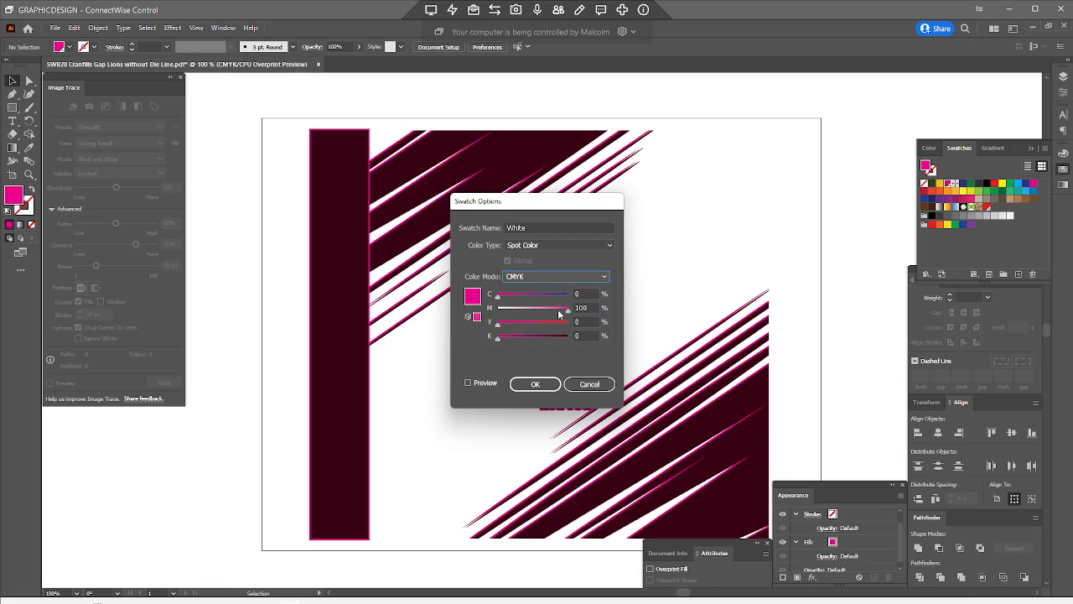
mouse_move(558, 310)
left_mouse_down()
mouse_move(494, 313)
mouse_move(578, 307)
left_mouse_up()
left_click(536, 384)
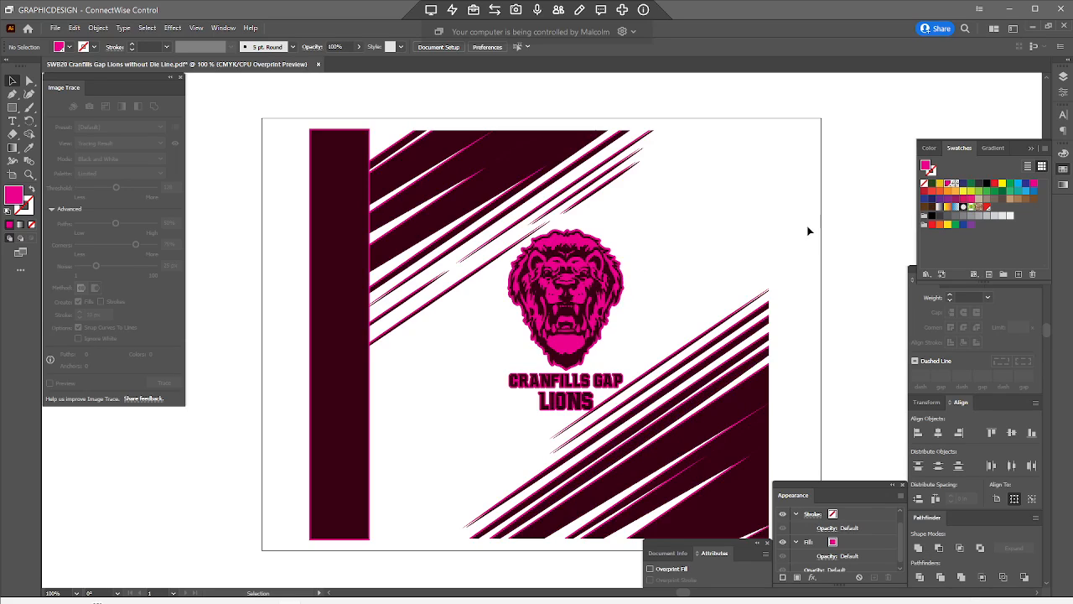
Step: Bring back the layer list and toggle the Die Line layer's visibility to compare the artwork with and without it
left_click(1063, 76)
left_click(1064, 77)
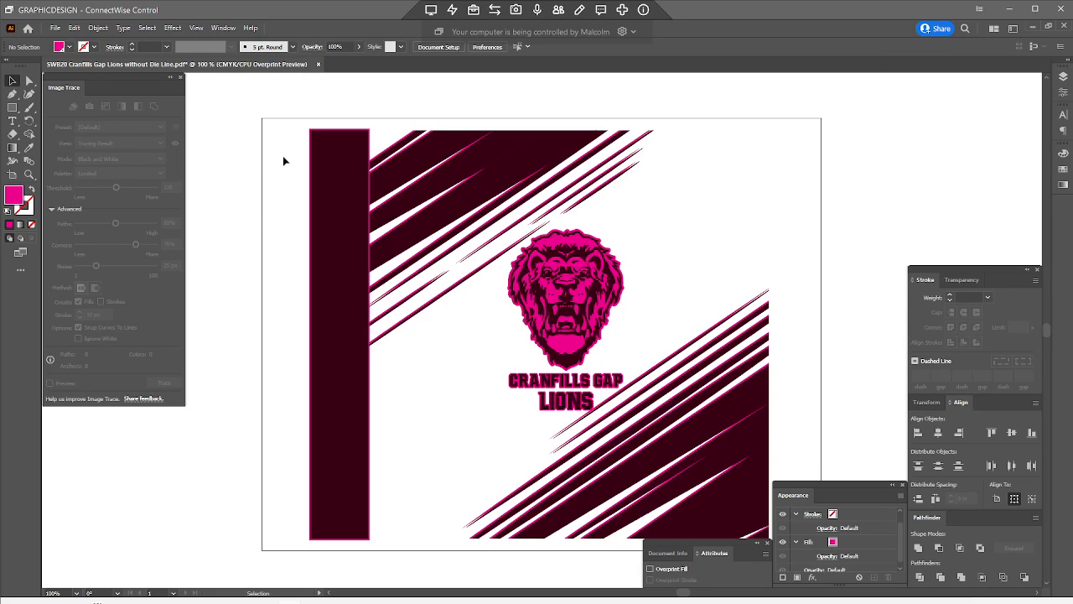
left_click(1065, 78)
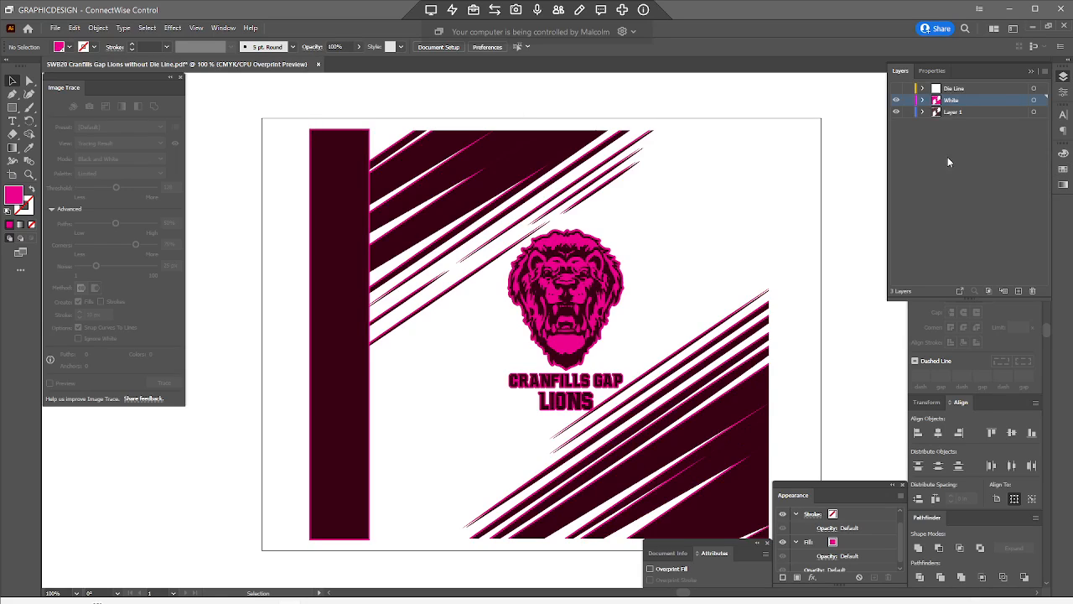
left_click(899, 89)
left_click(899, 88)
Step: Switch to Photoshop and look through the HBSC square, SWB20 white-background, SWB20 cropped SD and SWB20 mockup scene documents
left_click(265, 600)
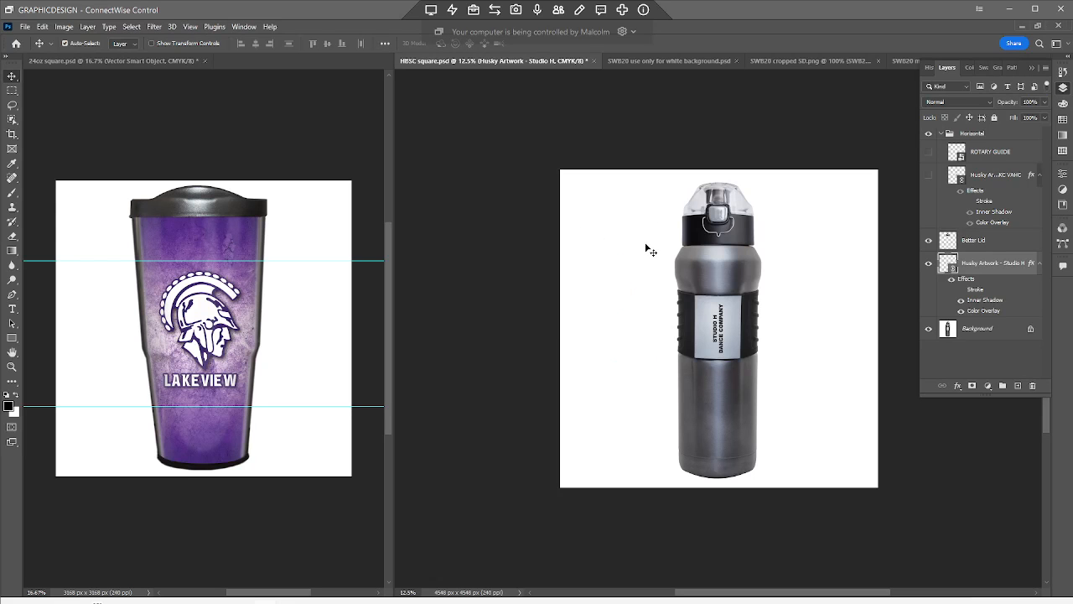
left_click(673, 59)
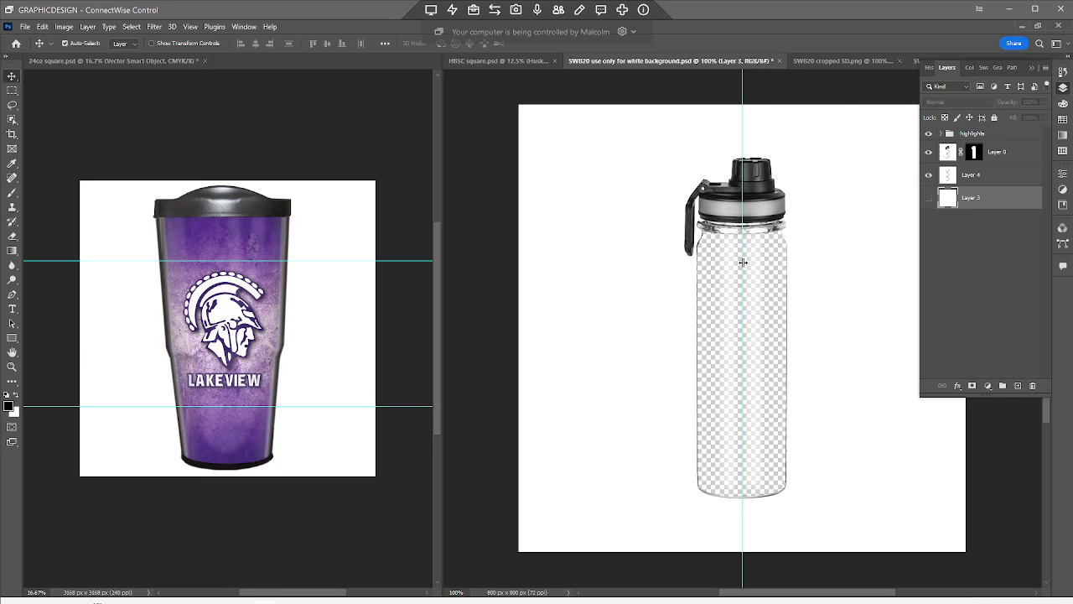
left_click(813, 61)
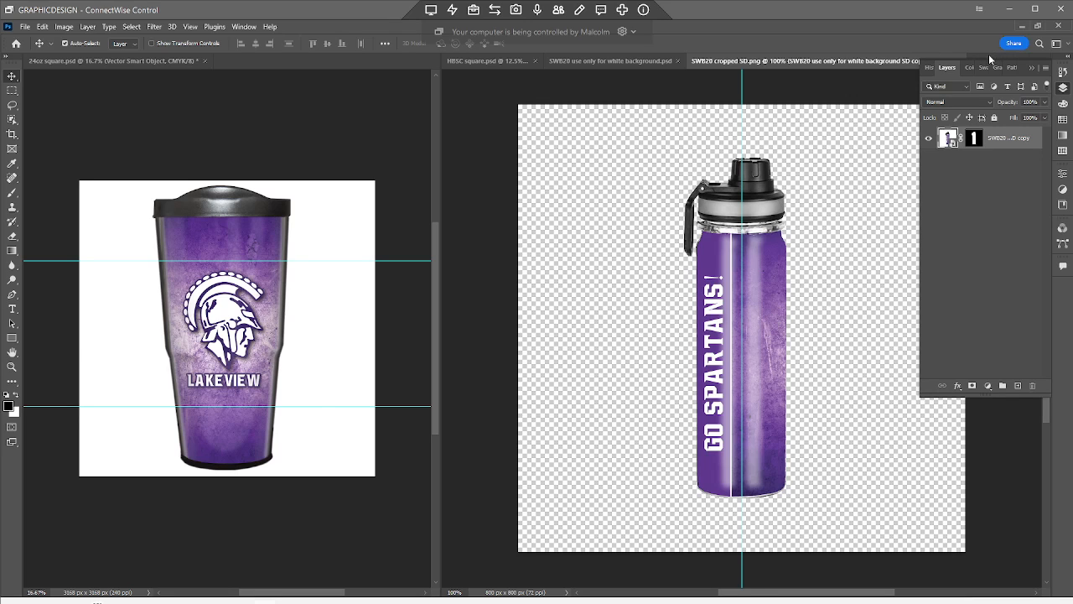
key("ctrl+Tab")
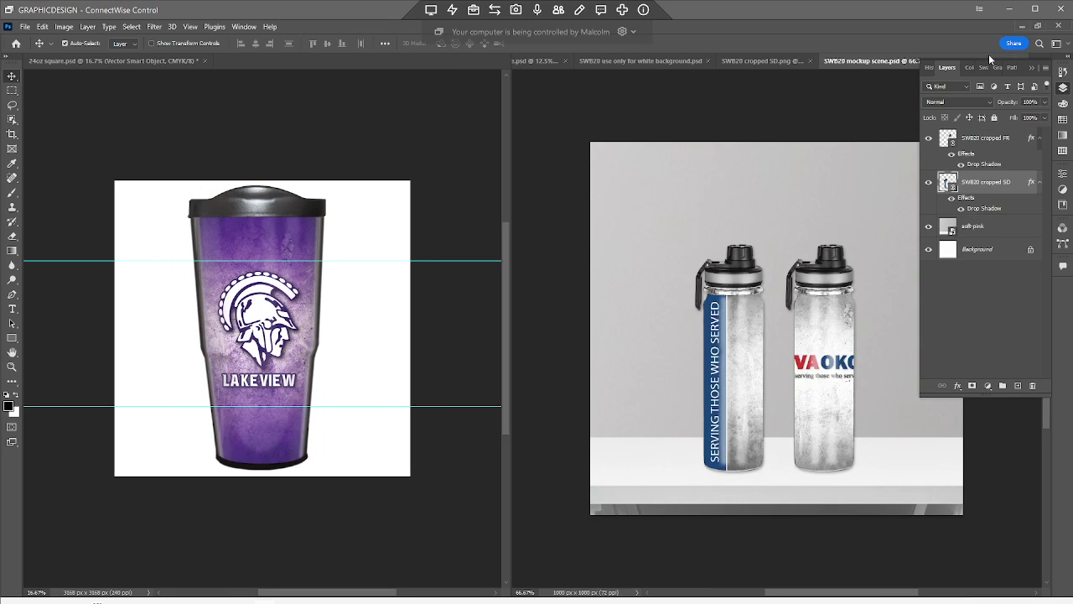
Step: Examine the SWB20 cropped FR and SWB20 cropped SD layers in the mockup scene, and return to the SWB20 white-background document
left_click(994, 140)
left_click(983, 182)
left_click(833, 357)
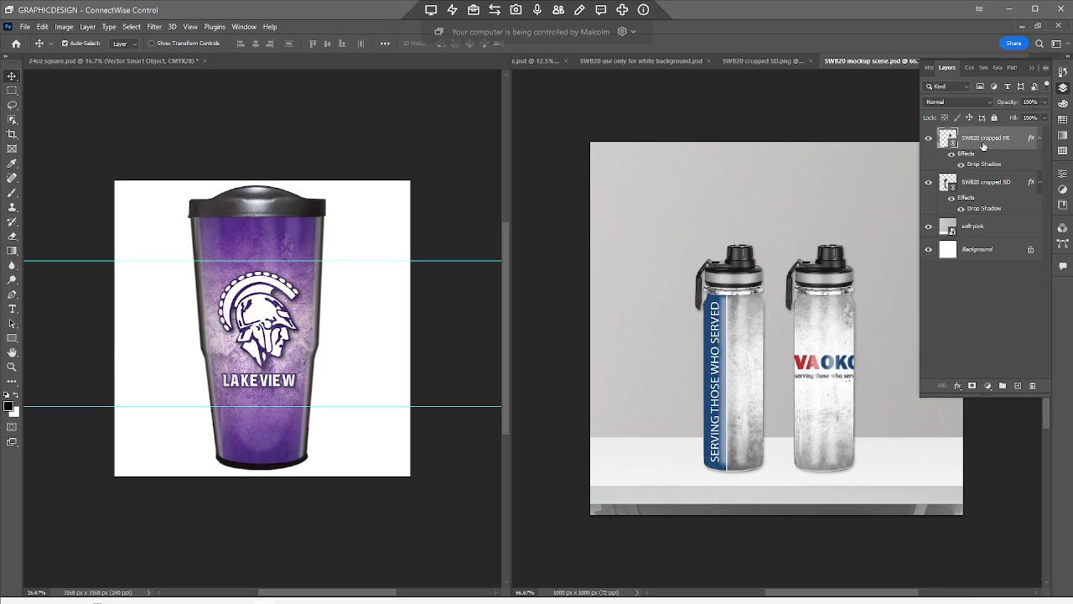
left_click(928, 139)
left_click(928, 139)
left_click(929, 183)
left_click(928, 183)
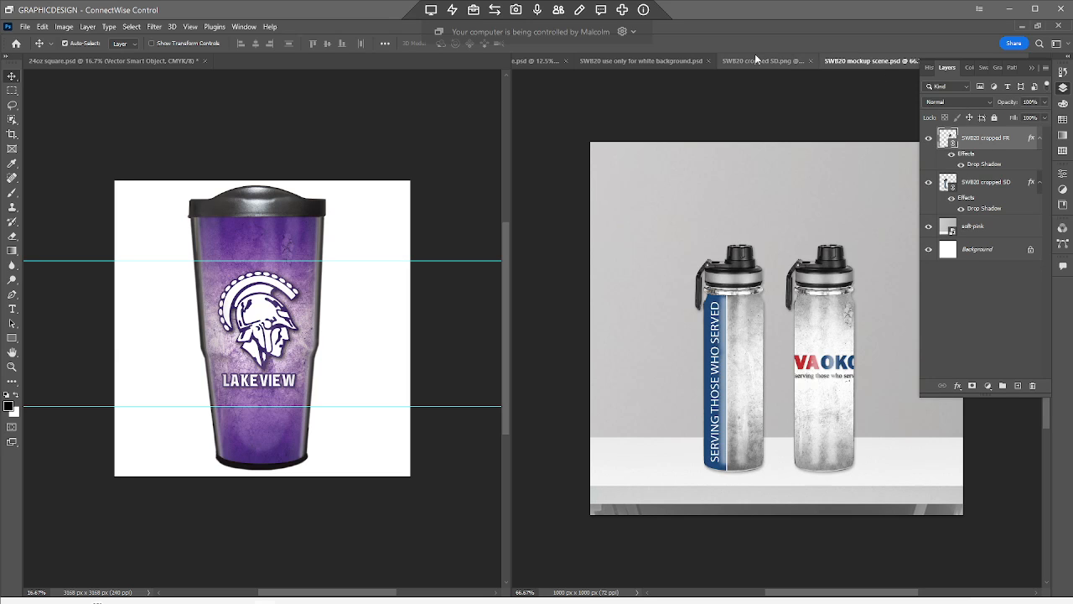
left_click(734, 61)
left_click(671, 61)
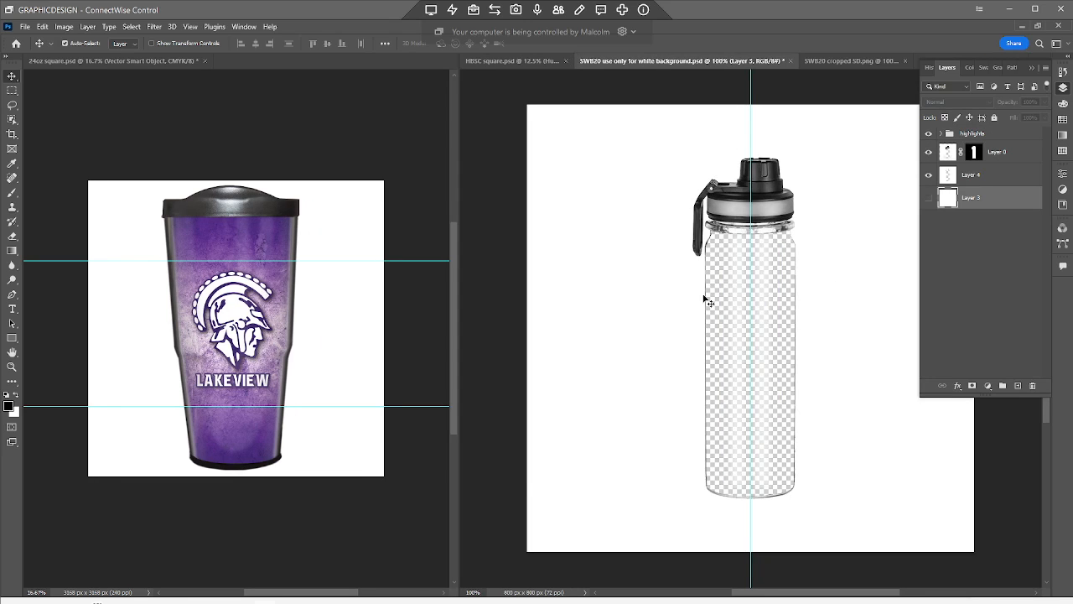
Step: Switch back to Illustrator and start the Save As command for the Cranfills Gap Lions document
left_click(288, 601)
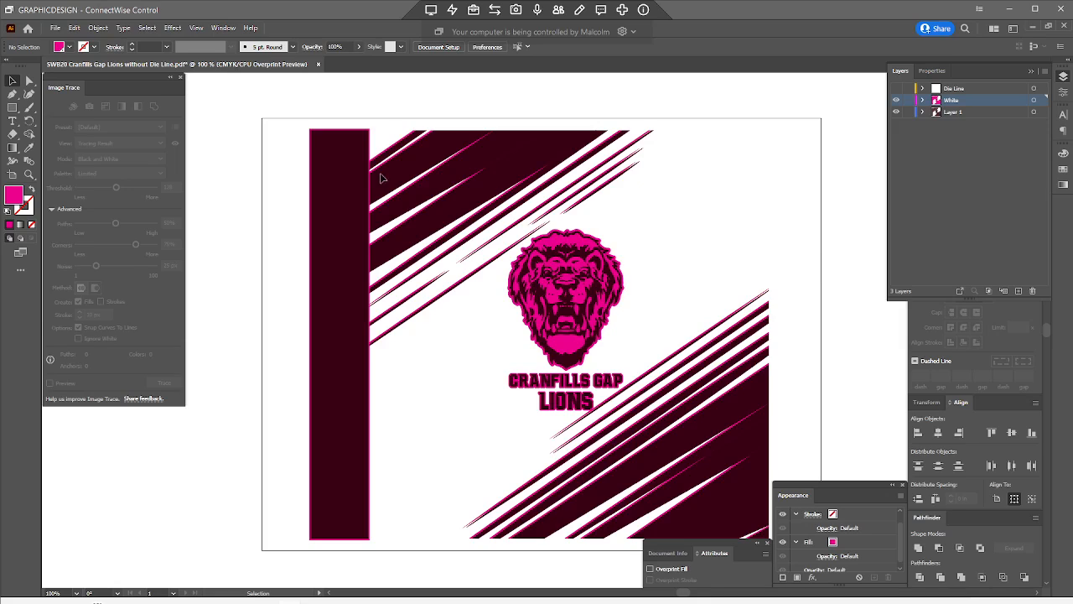
left_click(55, 28)
left_click(118, 144)
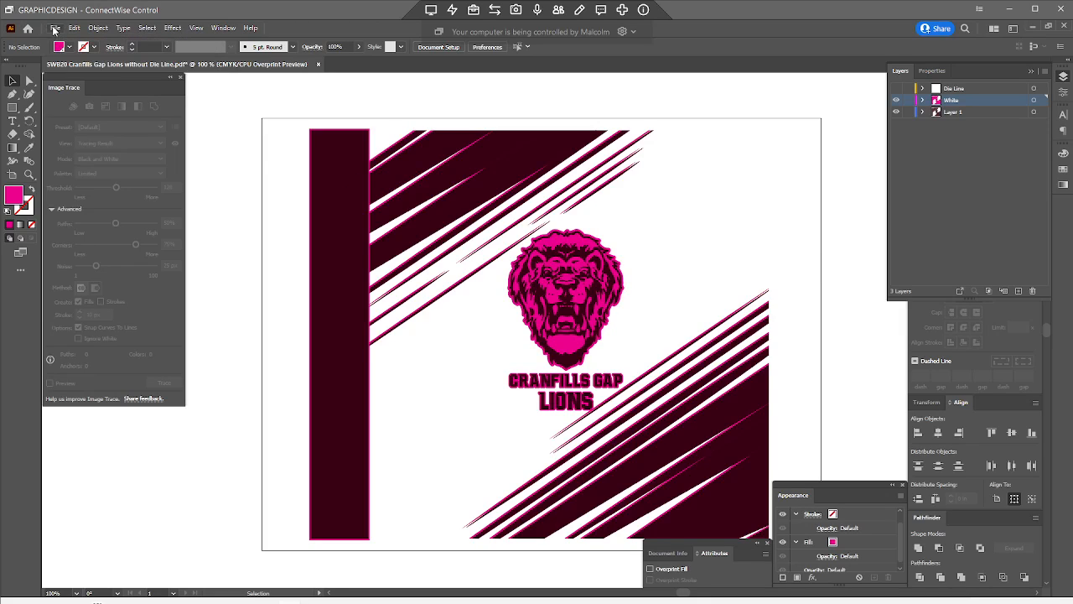